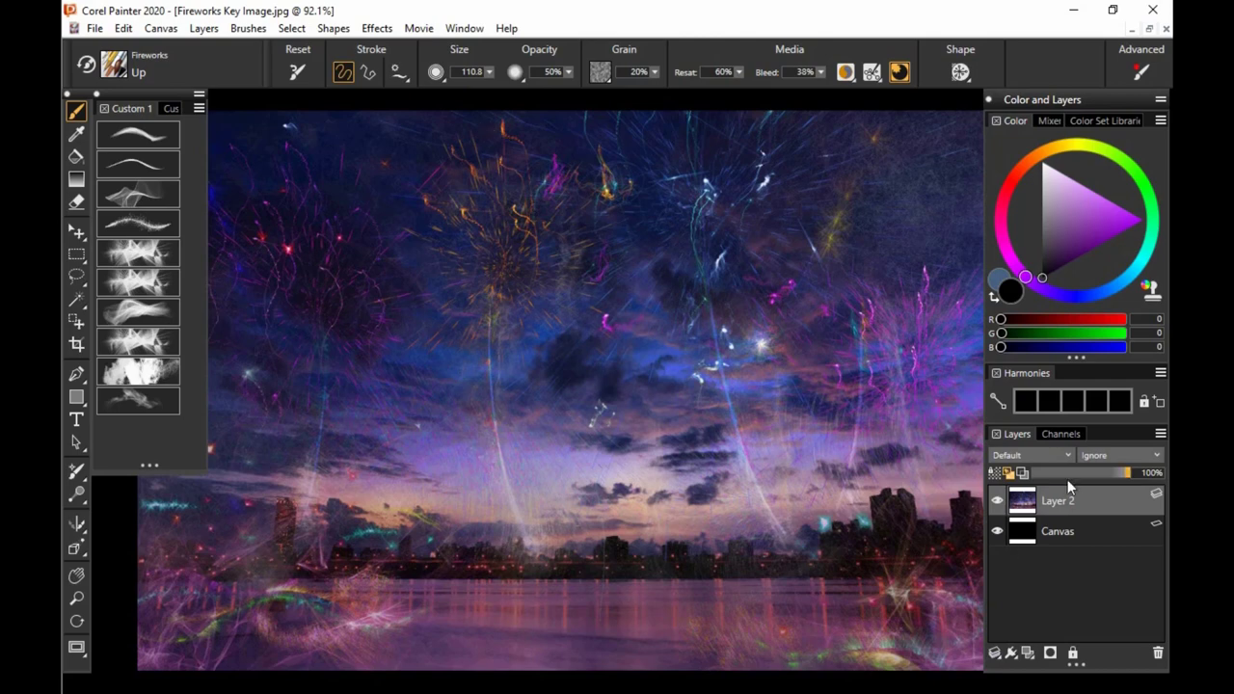
Step: Hide Layer 2 and make the black Canvas the active layer
click(997, 500)
click(1032, 528)
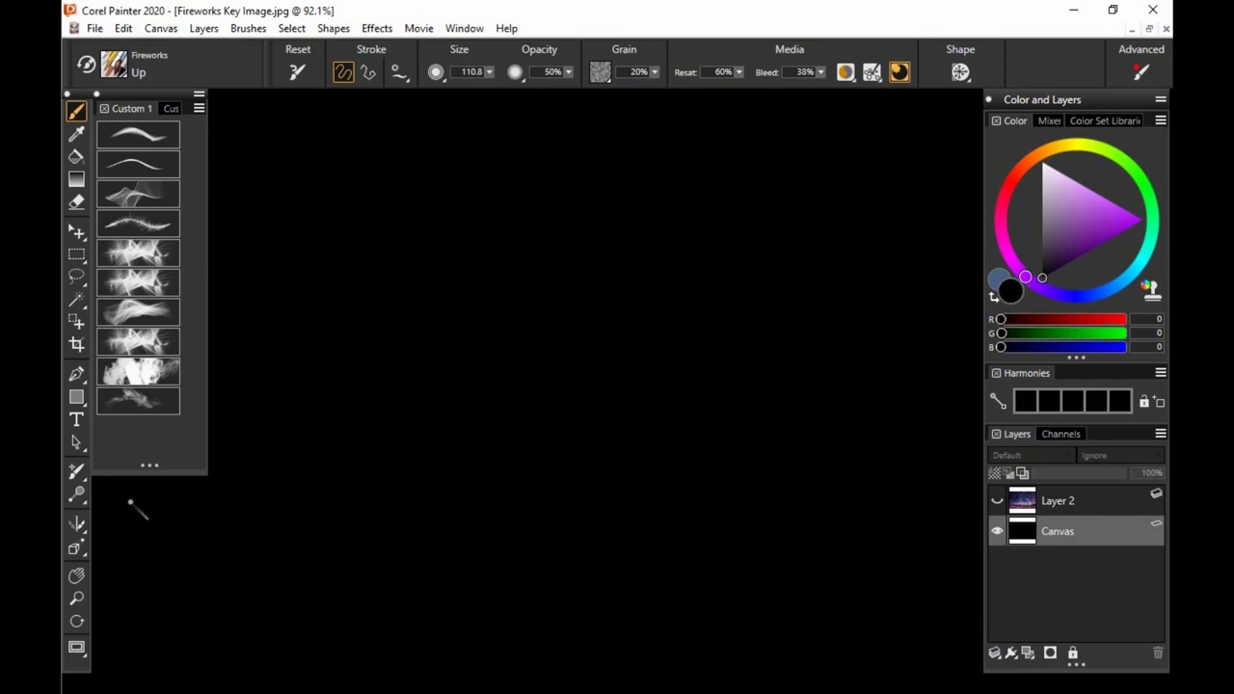
Step: Paint Crackle brush strokes in purple (R 126, G 23, B 169) from the left part of the Canvas towards its middle
click(169, 133)
drag(1094, 230, 1101, 234)
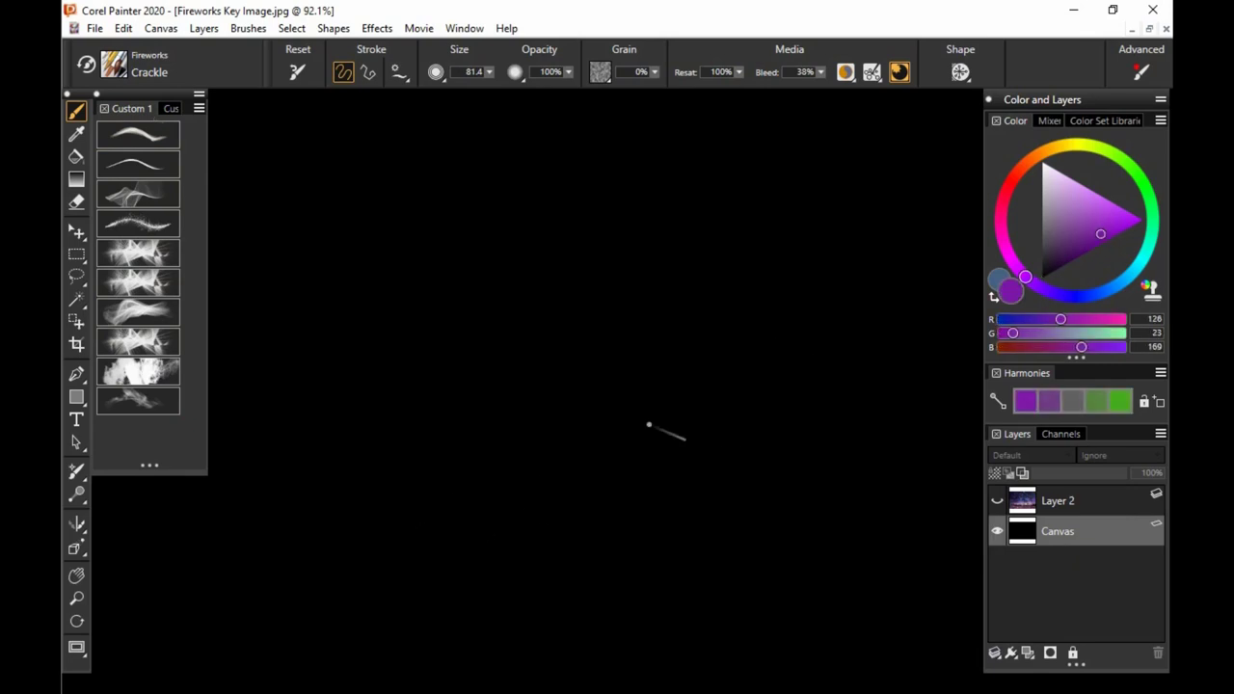
drag(405, 397, 766, 357)
key(ctrl+z)
mouse_move(315, 364)
mouse_down()
mouse_move(578, 409)
mouse_move(579, 438)
mouse_up()
drag(330, 438, 581, 438)
drag(399, 419, 580, 440)
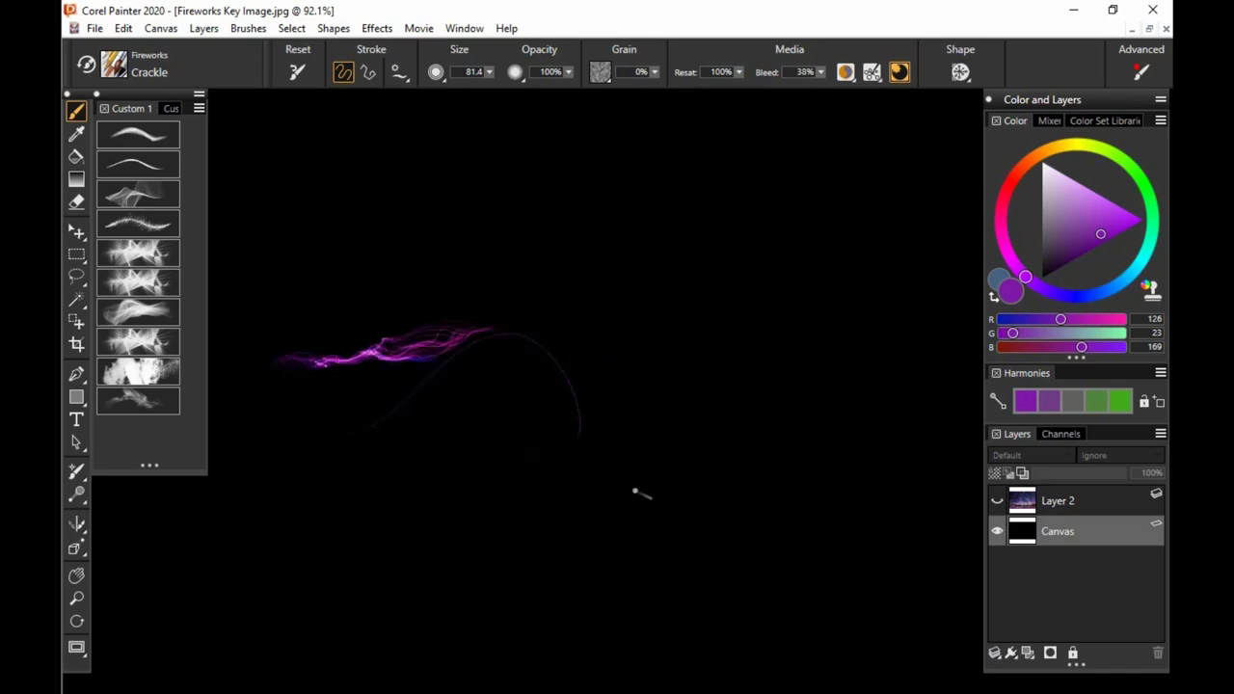
Step: Add curving Crackle strokes across the middle and right half of the Canvas, and clear the whole Canvas
drag(821, 331, 464, 509)
drag(769, 412, 479, 516)
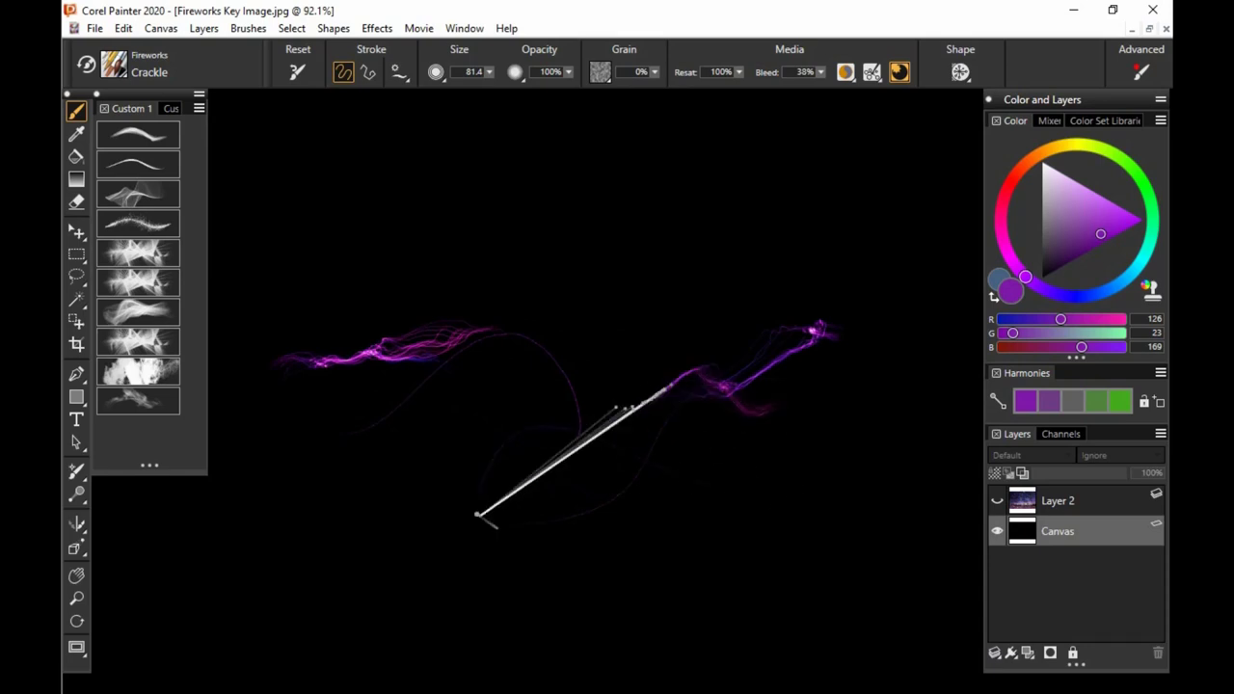
drag(844, 347, 617, 299)
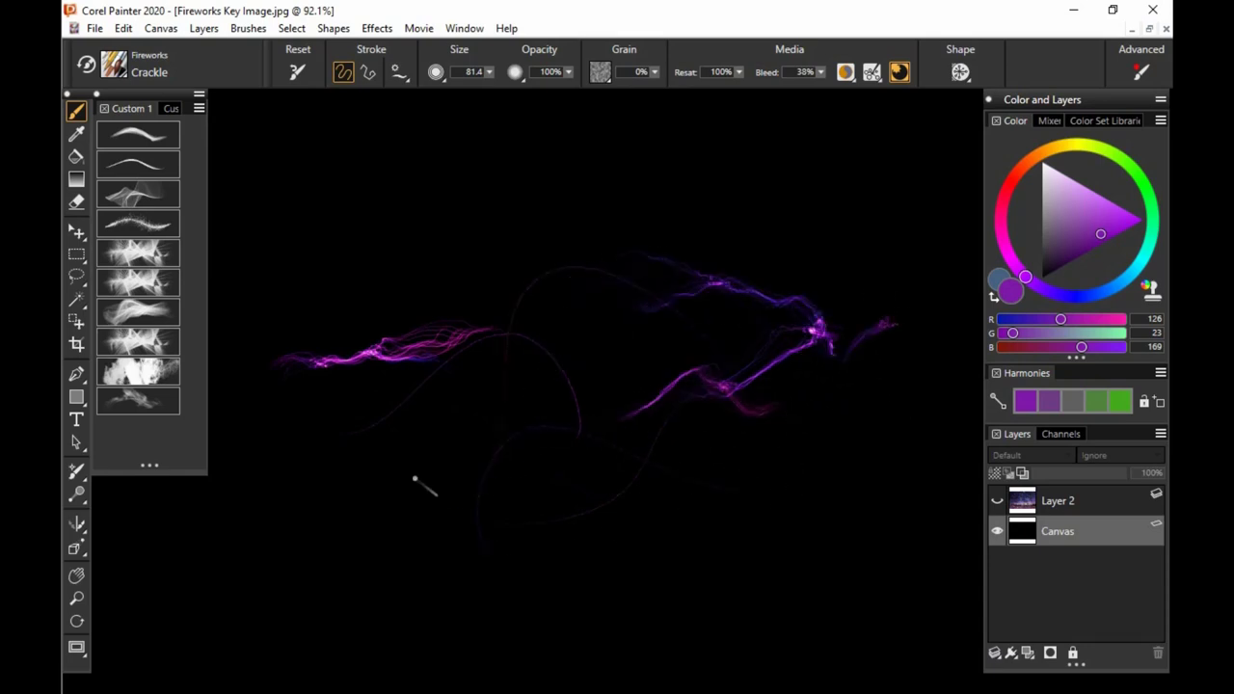
drag(781, 390, 758, 350)
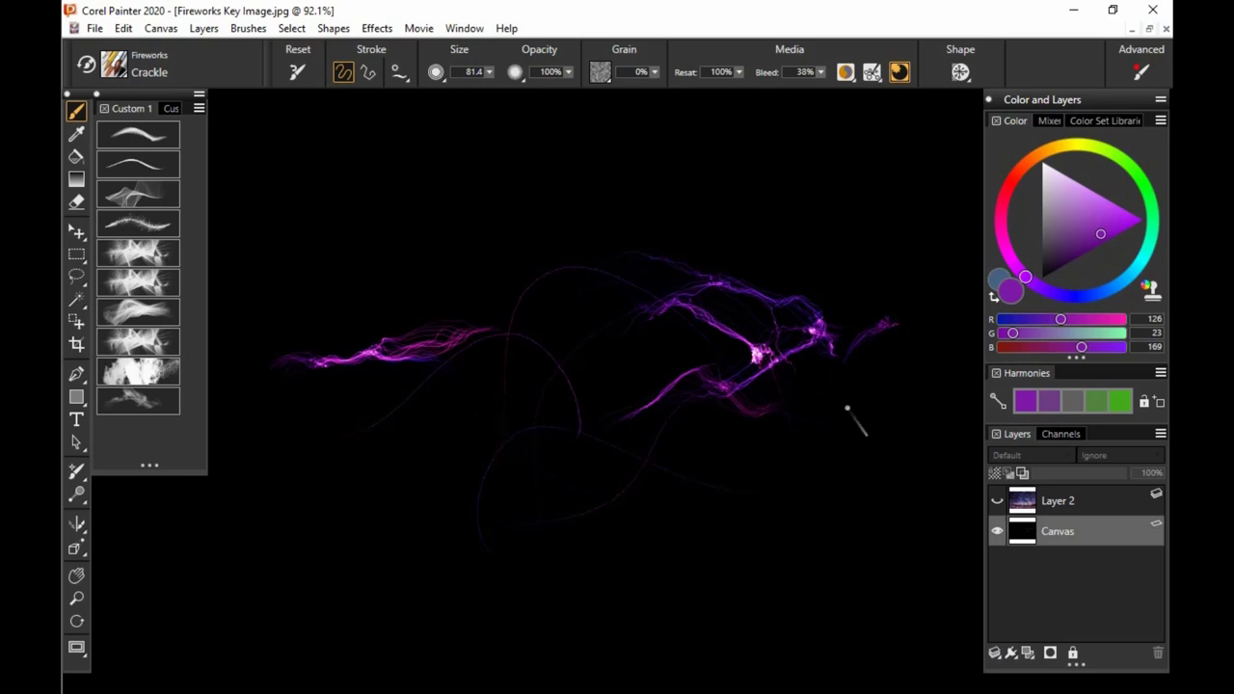
key(ctrl+a)
key(Delete)
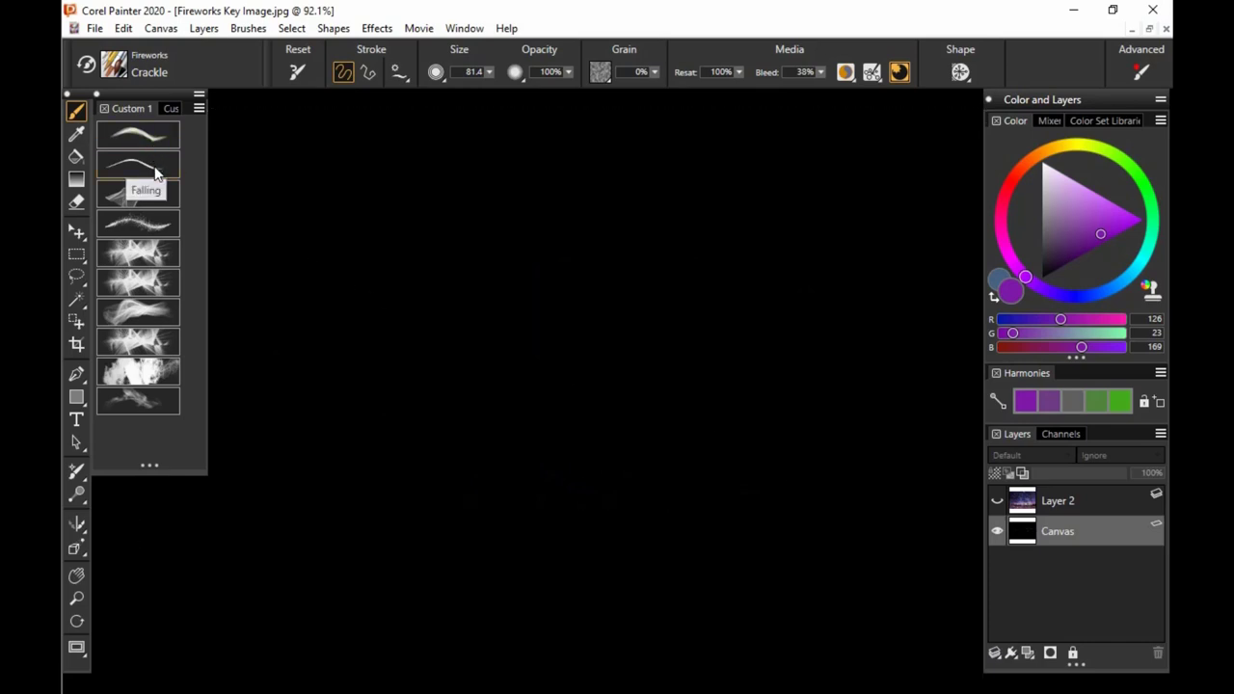
Step: Paint purple firework bursts across the Canvas with the Falling brush, lightening the colour to R 156, G 58, B 198 for the left ones
click(155, 173)
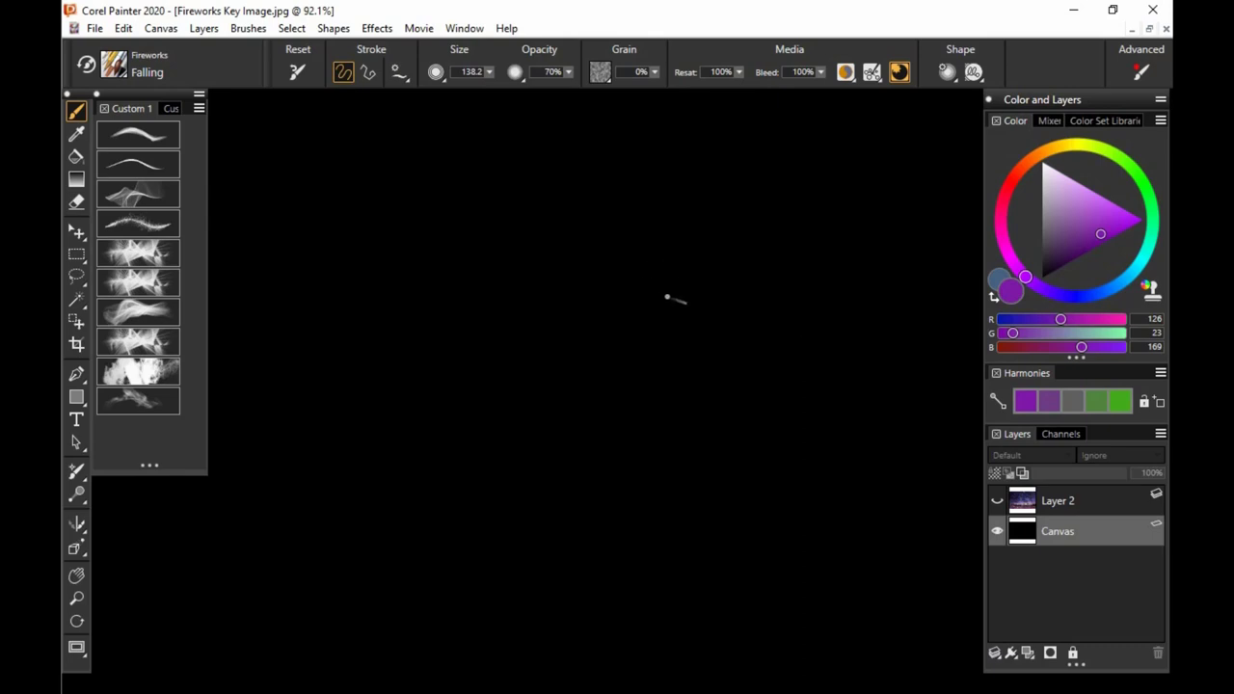
drag(669, 295, 679, 303)
drag(730, 344, 744, 347)
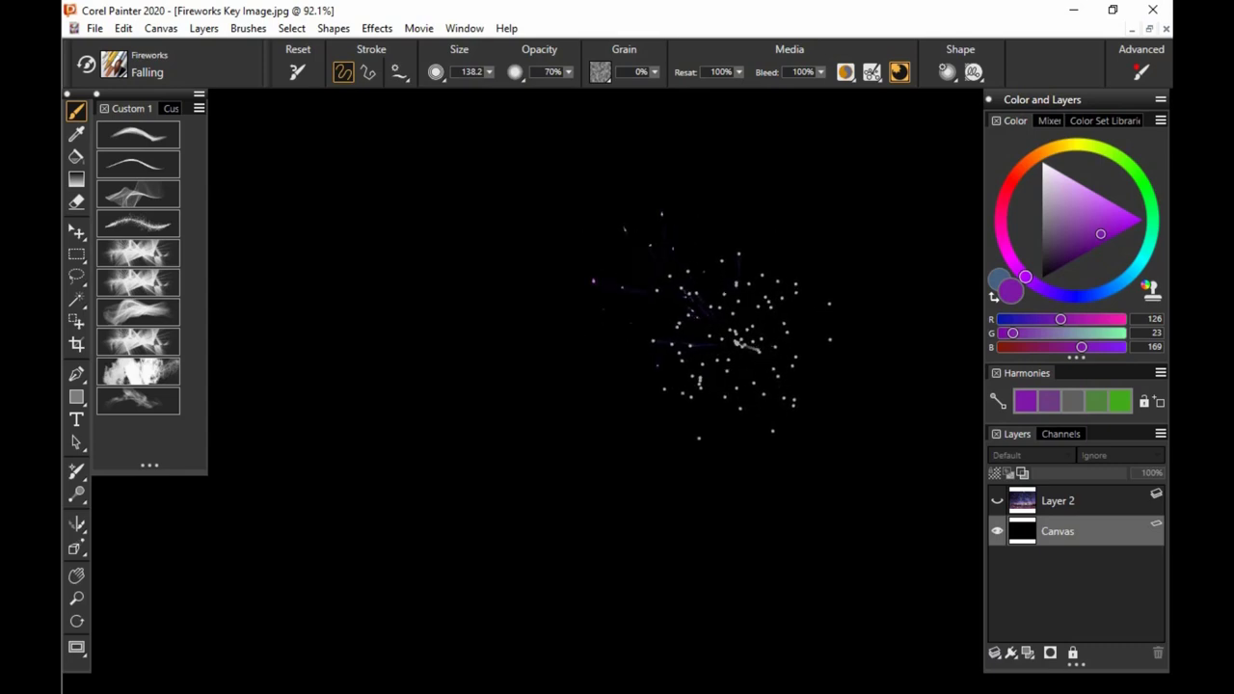
drag(1093, 233, 1097, 219)
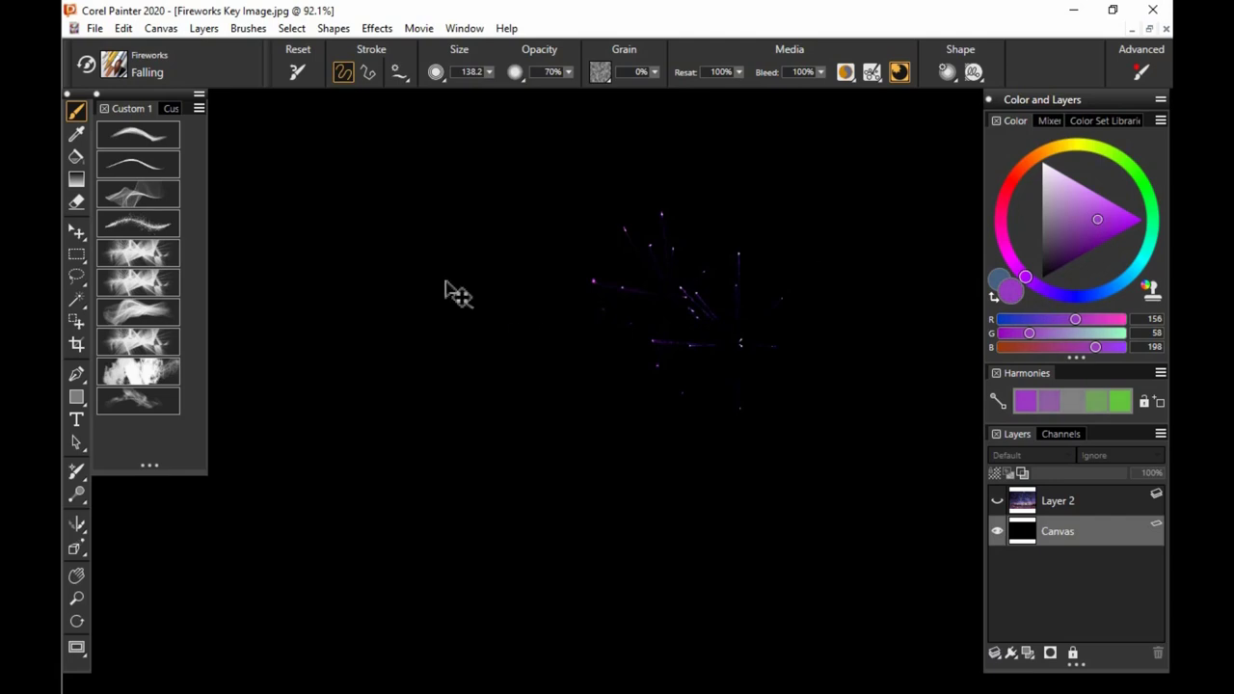
mouse_move(448, 282)
mouse_down()
mouse_move(497, 330)
mouse_move(472, 329)
mouse_up()
drag(581, 363, 582, 361)
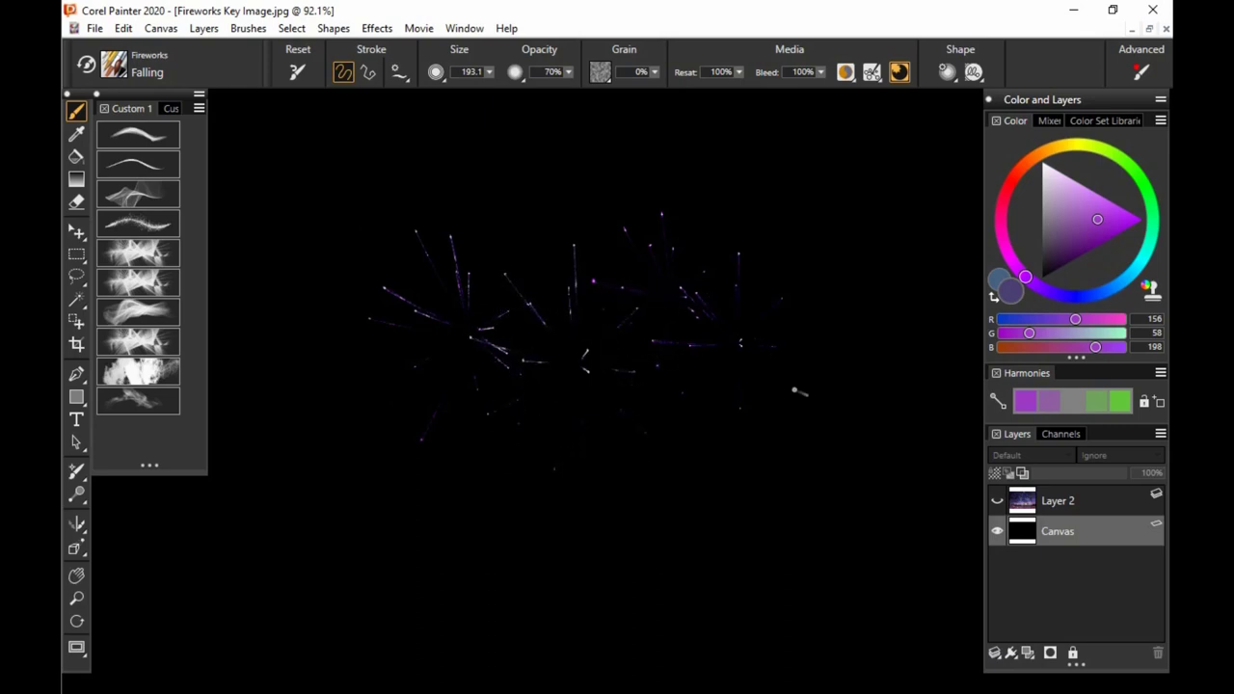
Step: Paint brighter Falling bursts at both ends of the row in light purple (R 181, G 91, B 219) with opacity at 85%
click(1096, 214)
click(1091, 206)
drag(569, 72, 598, 85)
drag(776, 338, 776, 337)
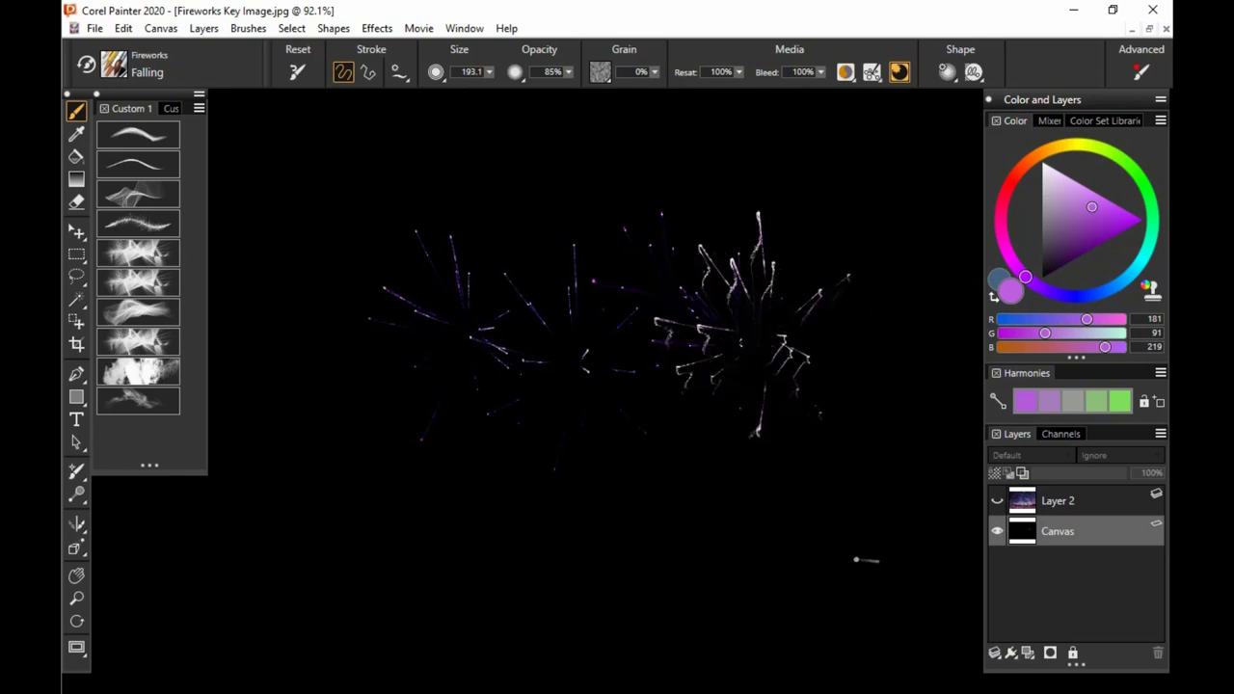
drag(366, 301, 366, 300)
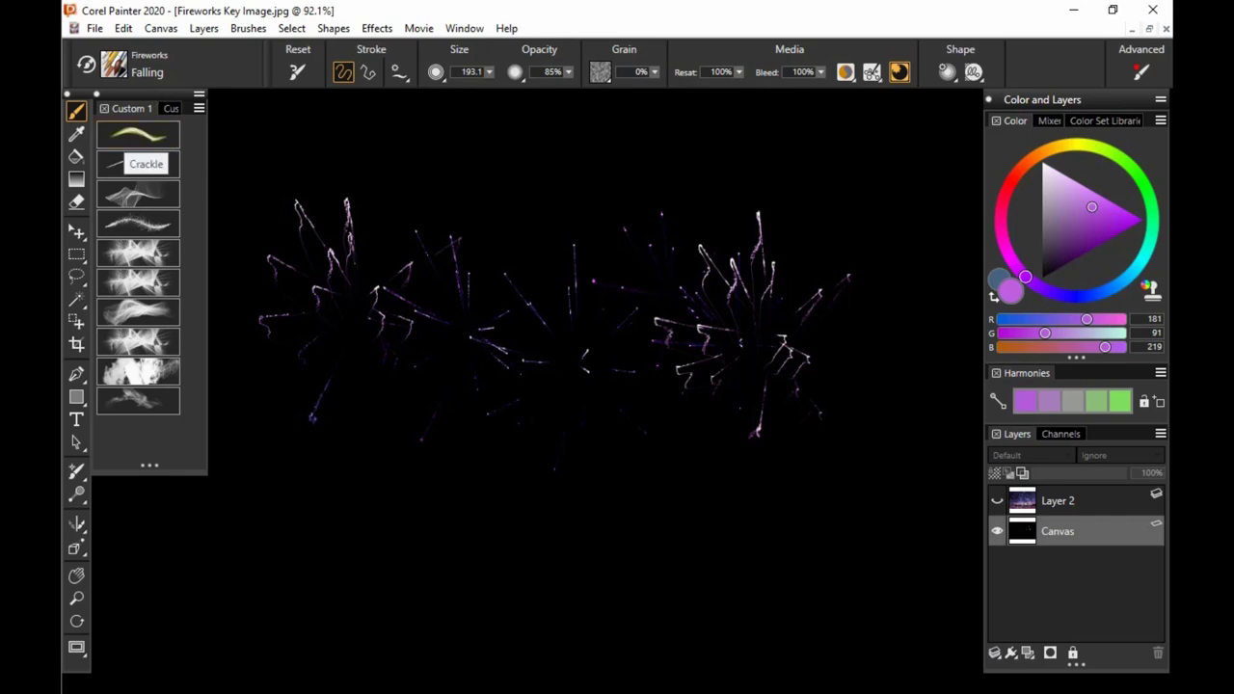
Step: Add Crackle strokes over the right and left bursts, and clear the whole Canvas
click(137, 135)
mouse_move(762, 353)
mouse_down()
mouse_move(824, 325)
mouse_move(858, 472)
mouse_up()
mouse_move(786, 371)
mouse_down()
mouse_move(836, 318)
mouse_move(875, 223)
mouse_up()
drag(363, 241, 373, 257)
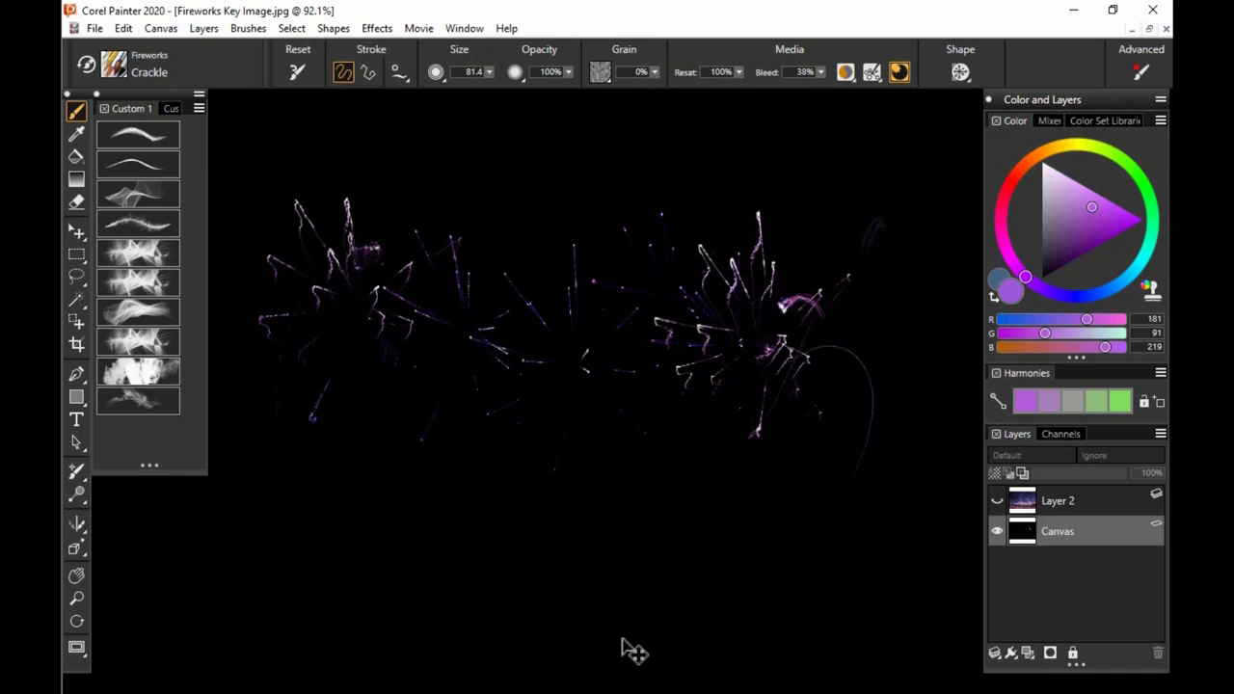
key(Delete)
key(ctrl+d)
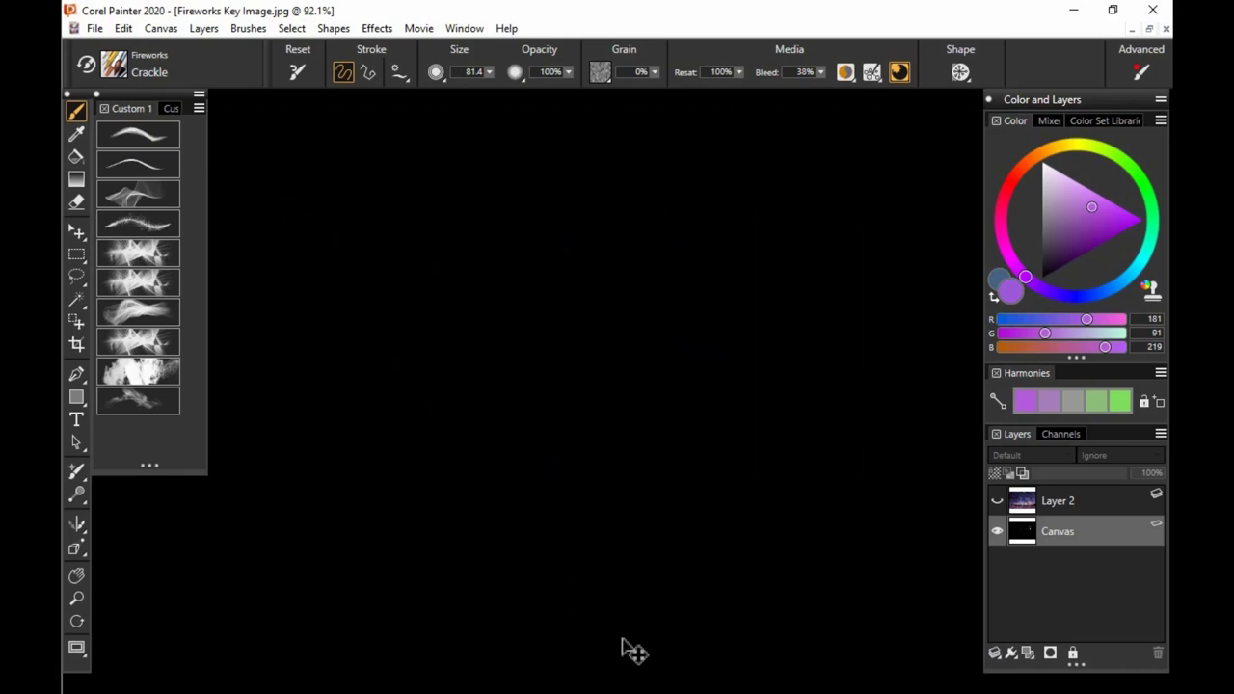
Step: Resize the Flash brush to 8.5 after undoing larger trial strokes, and paint a light purple flash left of the Canvas's lower middle
click(160, 193)
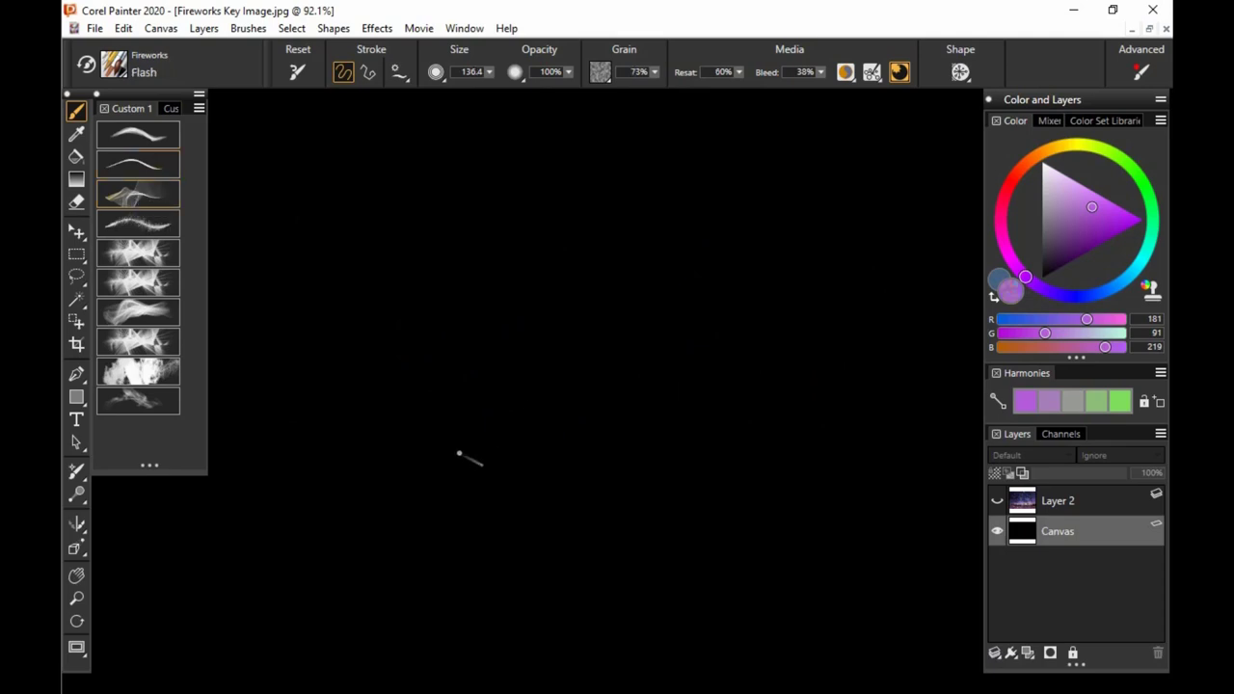
mouse_move(463, 454)
mouse_down()
mouse_move(692, 325)
mouse_move(762, 405)
mouse_up()
key(ctrl+z)
drag(563, 457, 627, 496)
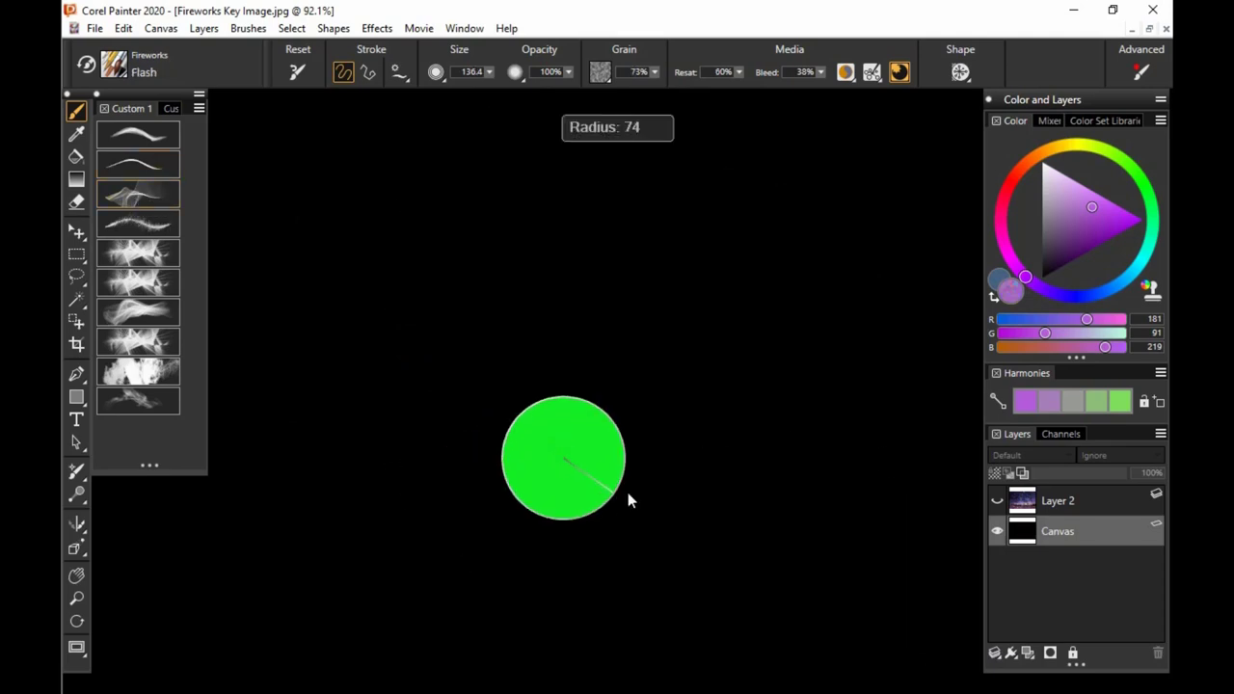
drag(478, 541, 492, 552)
drag(356, 560, 564, 562)
key(ctrl+z)
drag(488, 543, 492, 543)
mouse_move(479, 487)
mouse_down()
mouse_move(543, 531)
mouse_move(570, 496)
mouse_move(490, 440)
mouse_move(482, 492)
mouse_move(511, 463)
mouse_move(487, 486)
mouse_up()
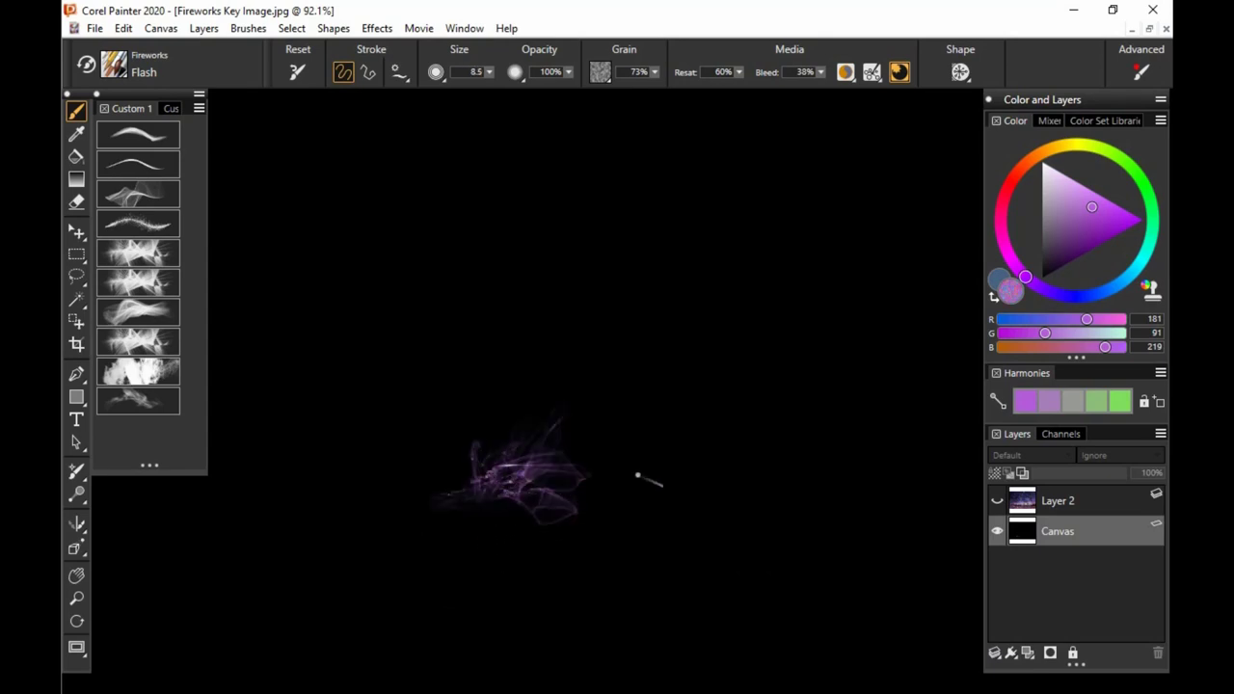
Step: Paint more light purple Flash strokes to the right of the first flash and around its left side
mouse_move(642, 476)
mouse_down()
mouse_move(674, 518)
mouse_move(729, 504)
mouse_move(824, 517)
mouse_move(791, 540)
mouse_up()
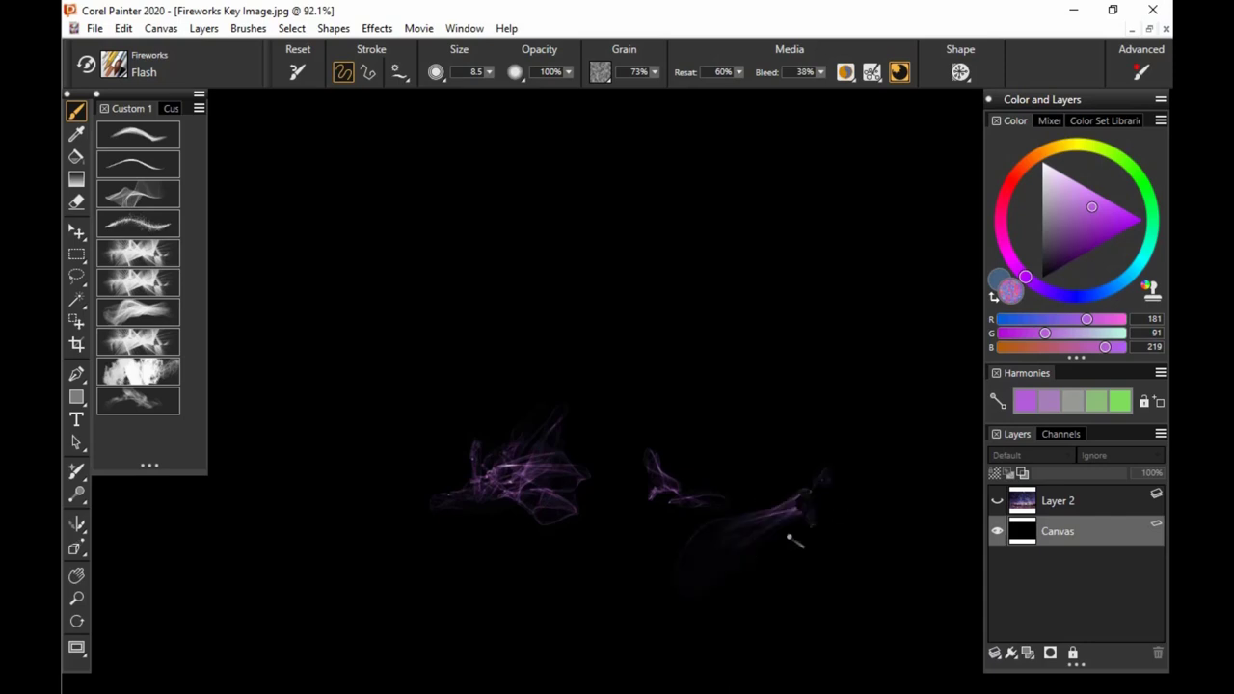
mouse_move(460, 489)
mouse_down()
mouse_move(428, 463)
mouse_move(379, 484)
mouse_up()
drag(834, 487, 857, 512)
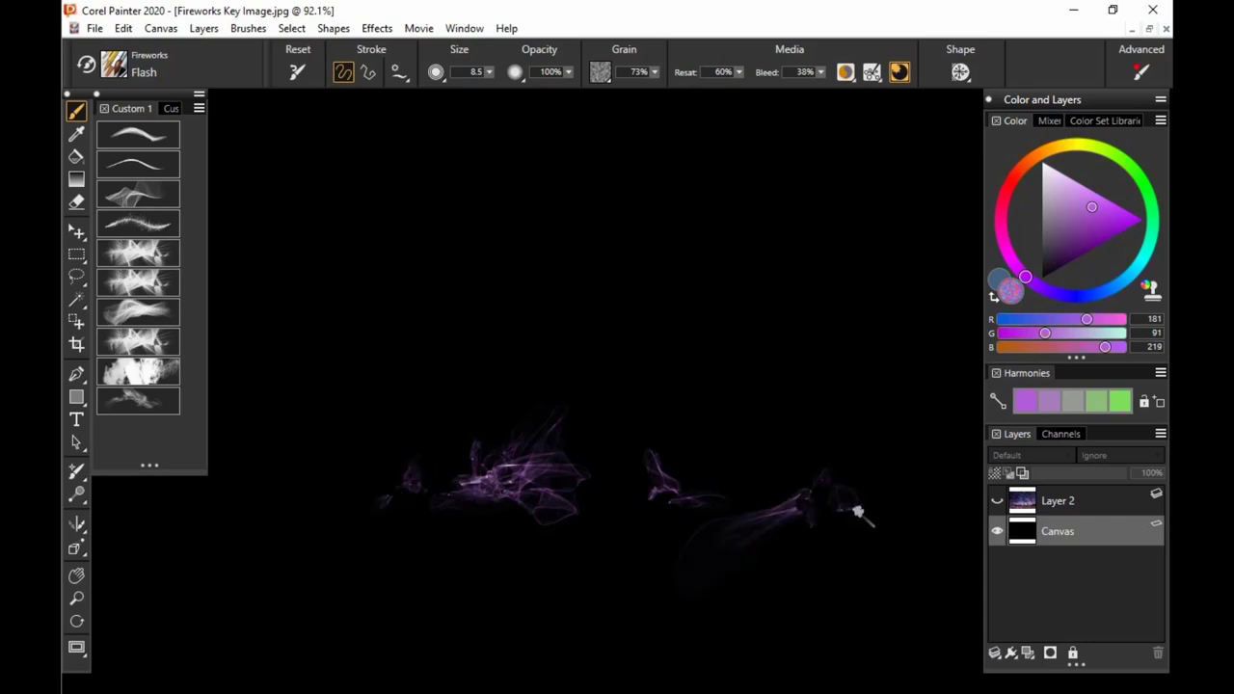
mouse_move(416, 527)
mouse_down()
mouse_move(447, 504)
mouse_move(491, 502)
mouse_up()
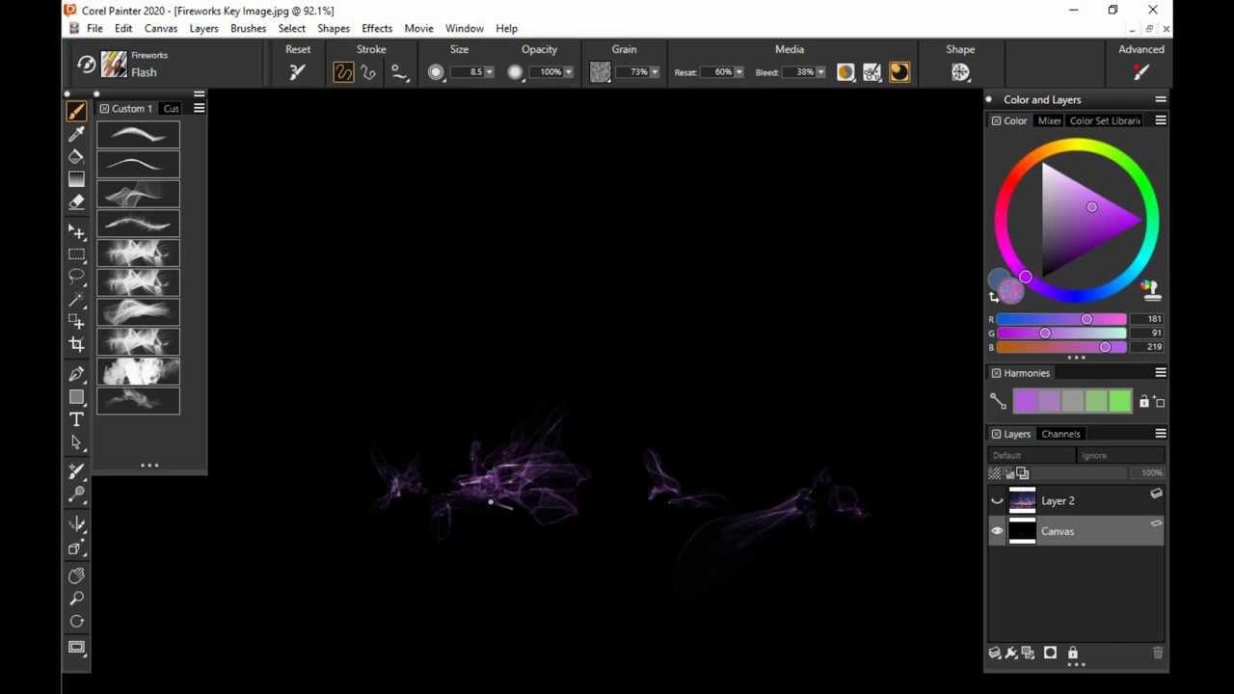
drag(823, 436, 810, 452)
Step: Layer Flash strokes in orange (215, 145, 115) over the right flash and in blue-violet (133, 115, 215) and pink (215, 115, 158) over the left one
click(1026, 165)
mouse_move(785, 511)
mouse_down()
mouse_move(776, 515)
mouse_move(810, 443)
mouse_up()
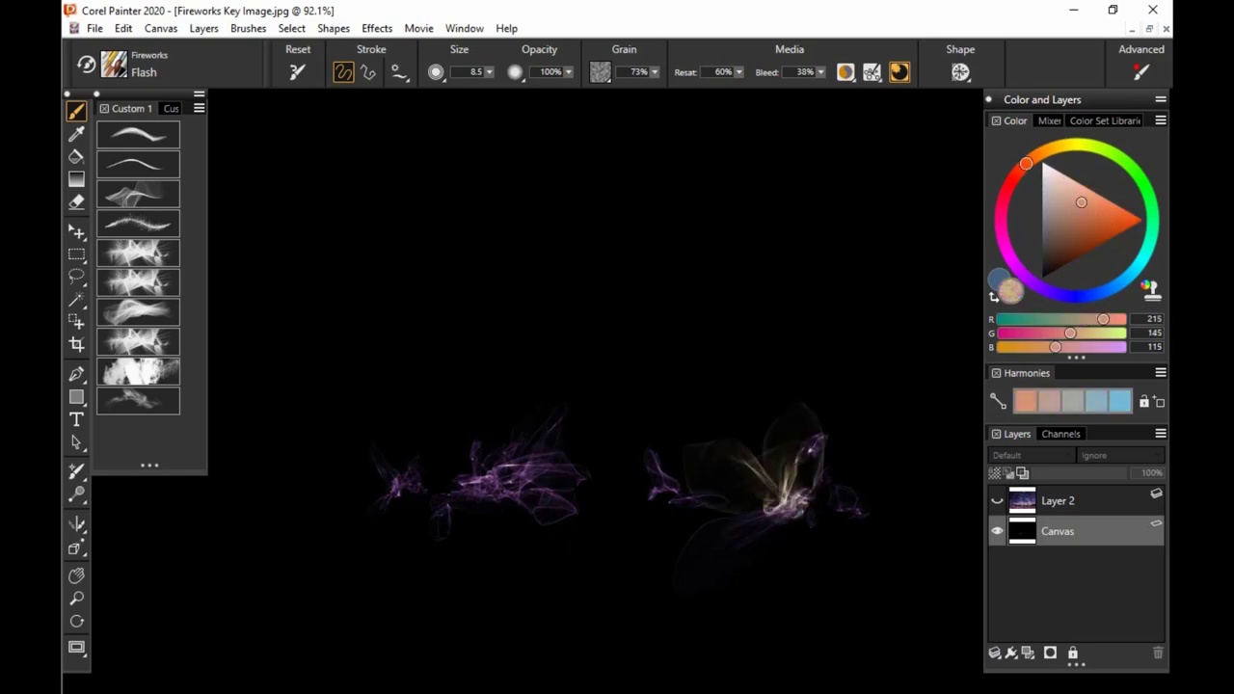
mouse_move(1036, 283)
mouse_down()
mouse_move(1064, 285)
mouse_move(1061, 295)
mouse_up()
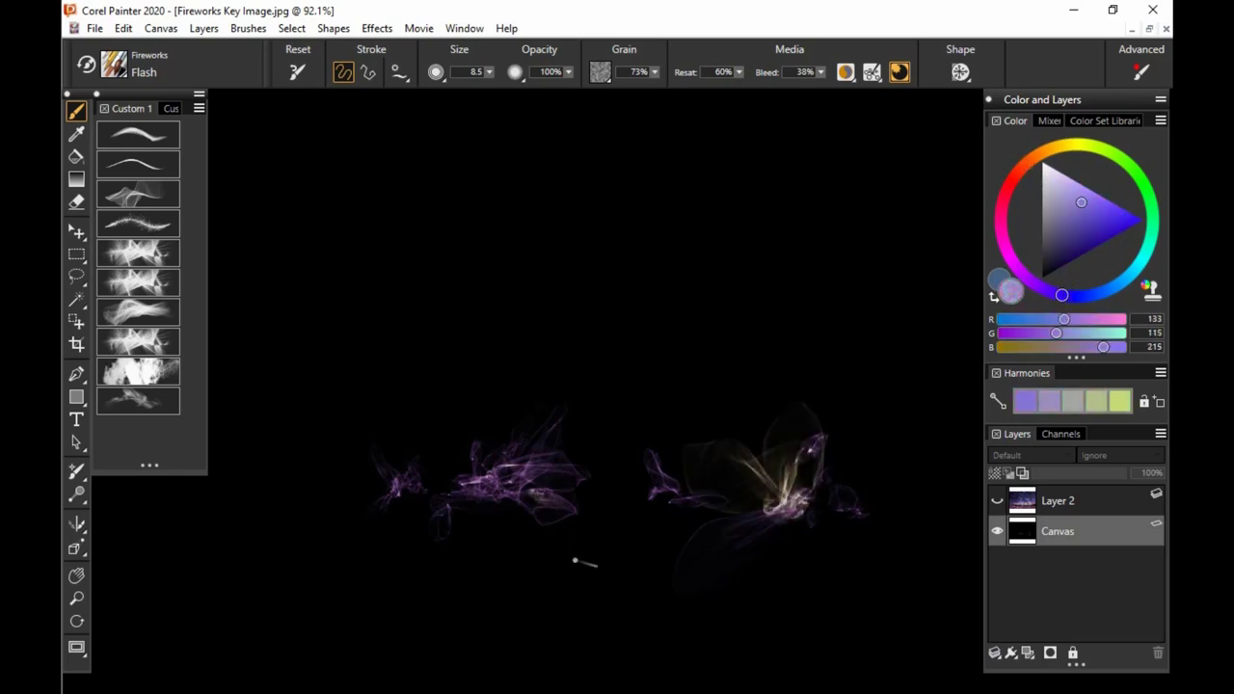
mouse_move(535, 494)
mouse_down()
mouse_move(496, 477)
mouse_move(451, 509)
mouse_up()
click(1005, 216)
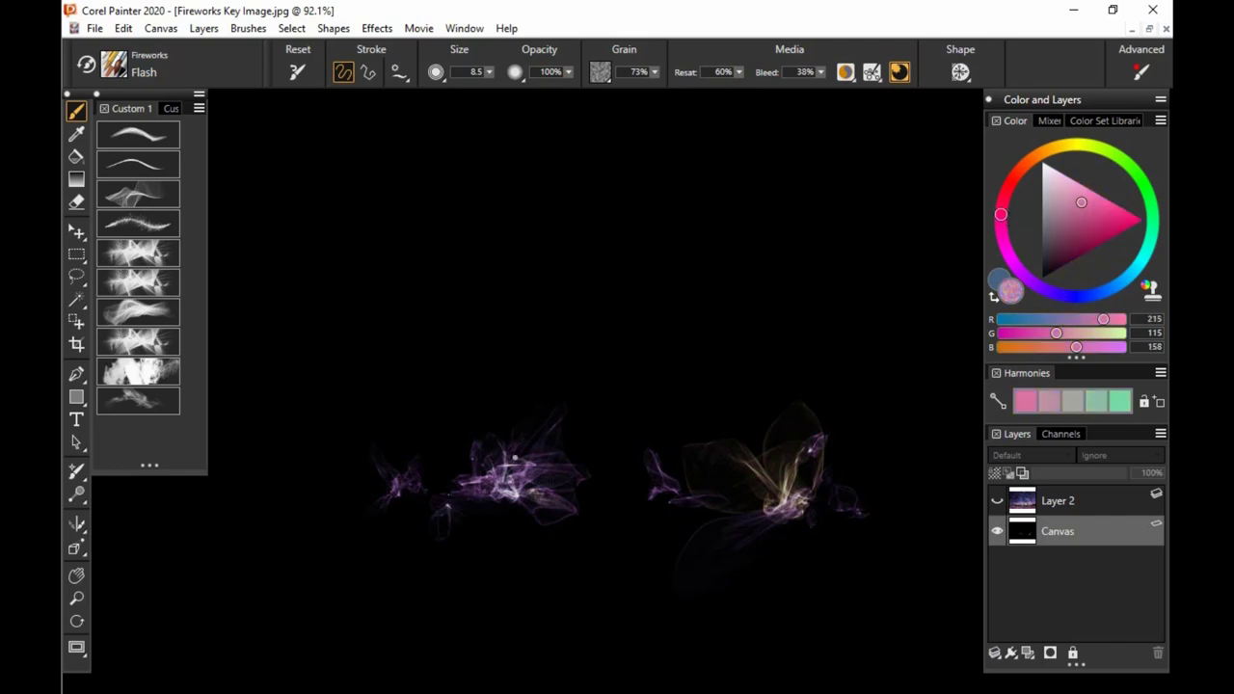
mouse_move(554, 358)
mouse_down()
mouse_move(497, 564)
mouse_move(453, 501)
mouse_up()
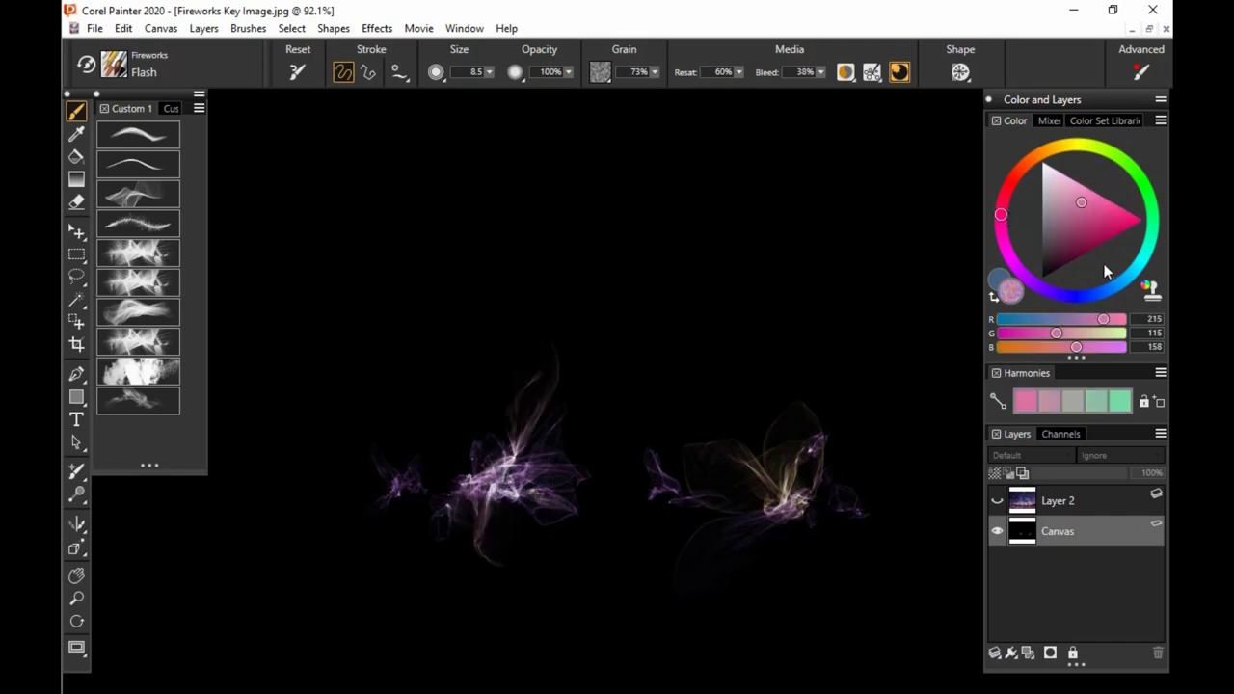
Step: Clear all Flash strokes from the Canvas
key(ctrl+a)
key(Delete)
key(ctrl+d)
Step: Restore the cleared Flash strokes and try a red-orange (R 210, G 86, B 58) Fuse brush burst on the right flash, undoing it
click(154, 228)
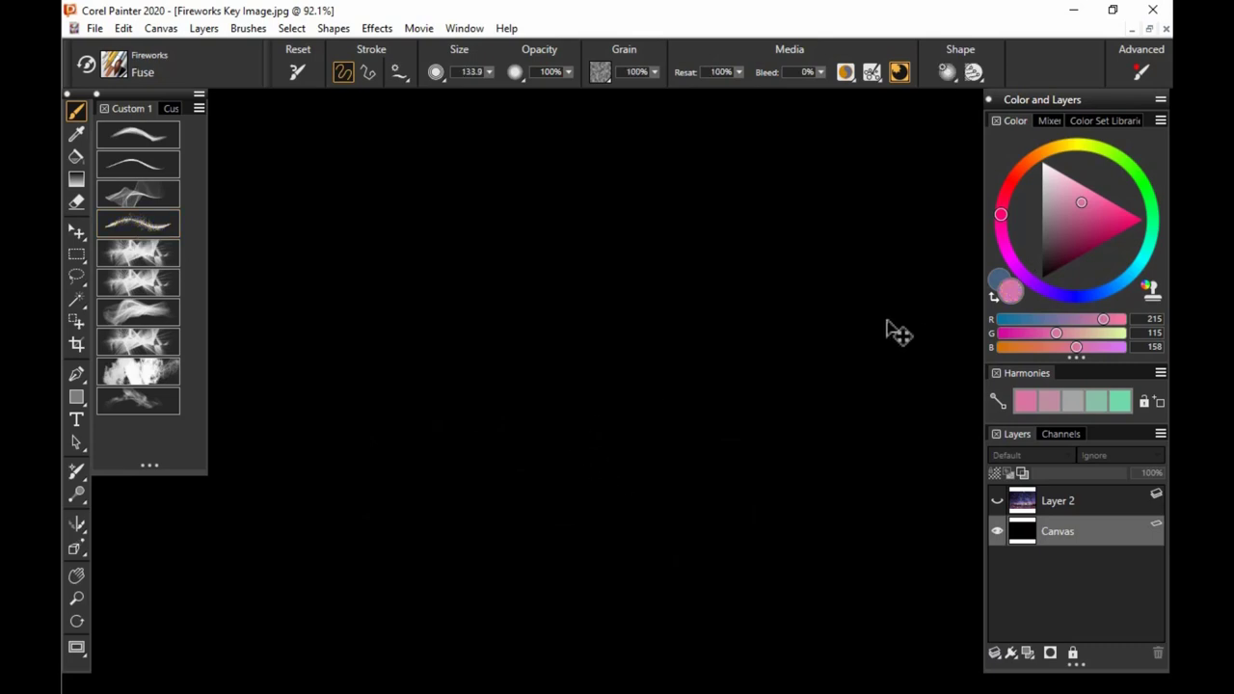
key(ctrl+z)
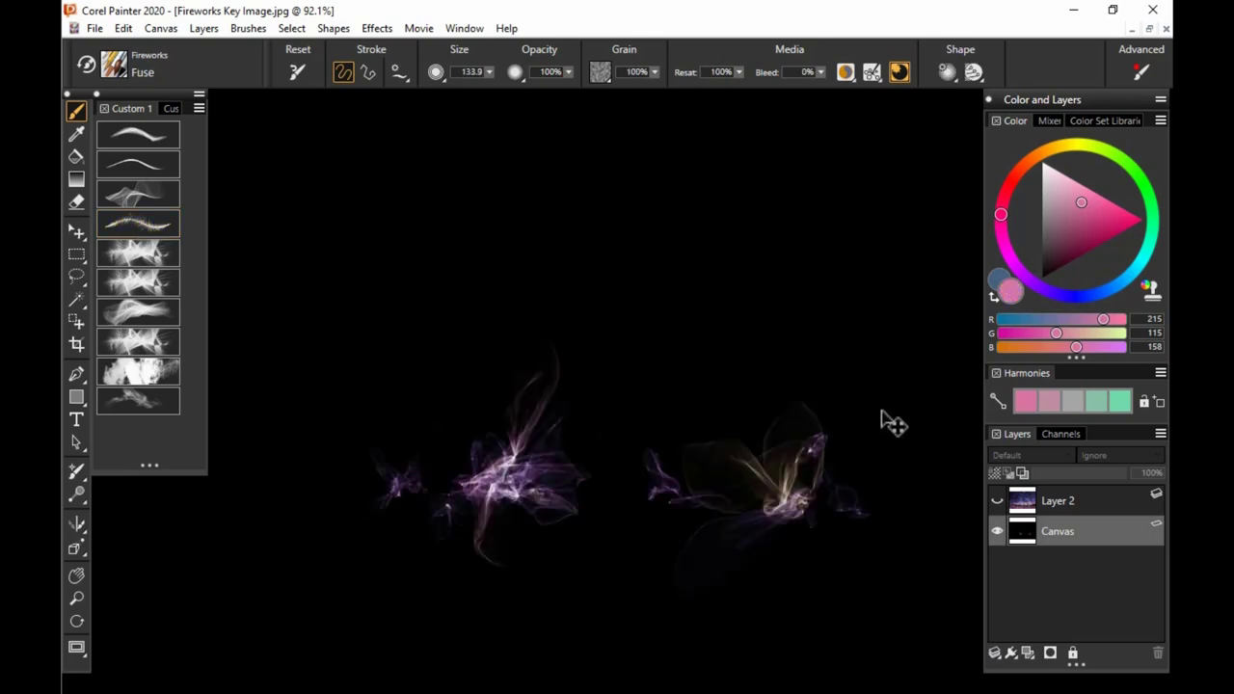
click(1101, 216)
drag(1012, 185, 1020, 170)
drag(769, 466, 793, 499)
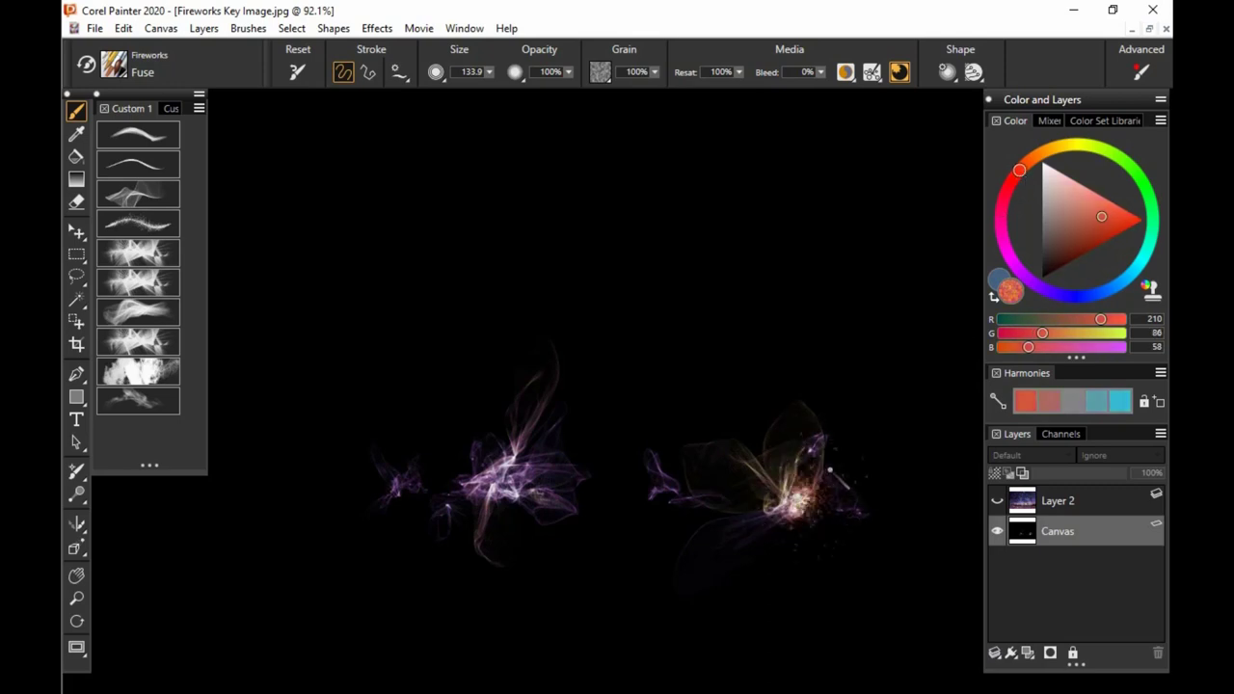
key(ctrl+z)
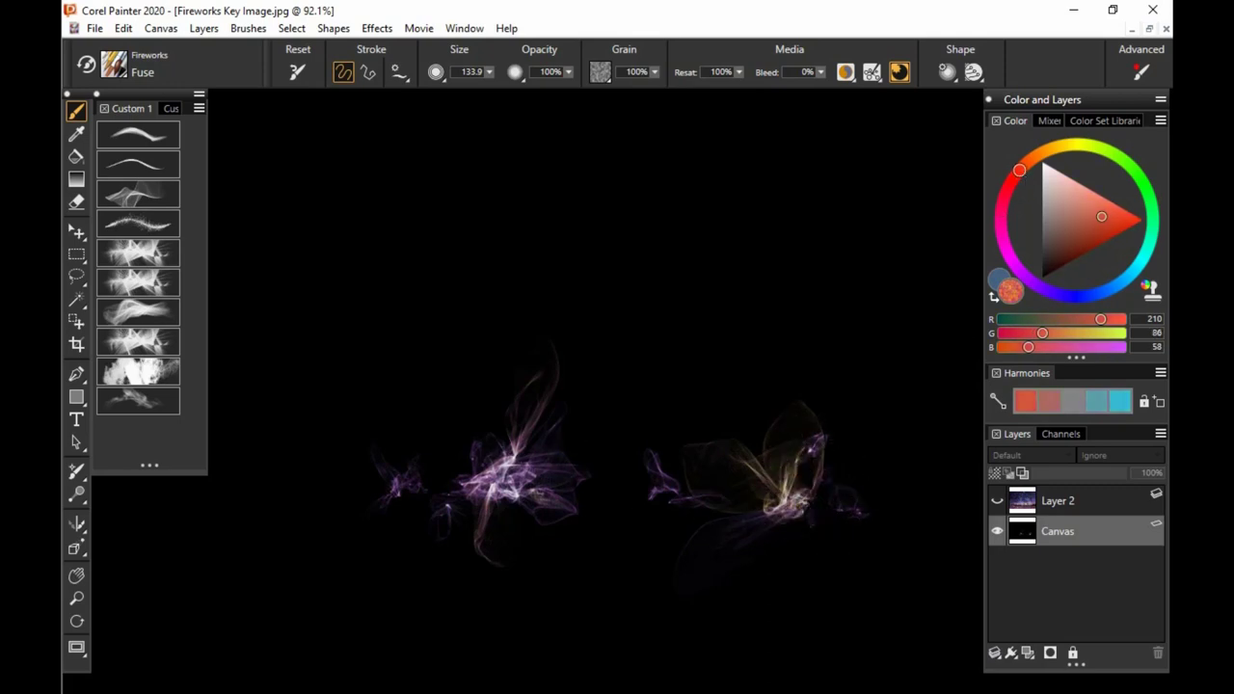
Step: Paint red-orange Fuse sparks over the centre and lower part of the left flash, and clear the whole Canvas
mouse_move(525, 472)
mouse_down()
mouse_move(535, 434)
mouse_move(519, 462)
mouse_move(557, 466)
mouse_up()
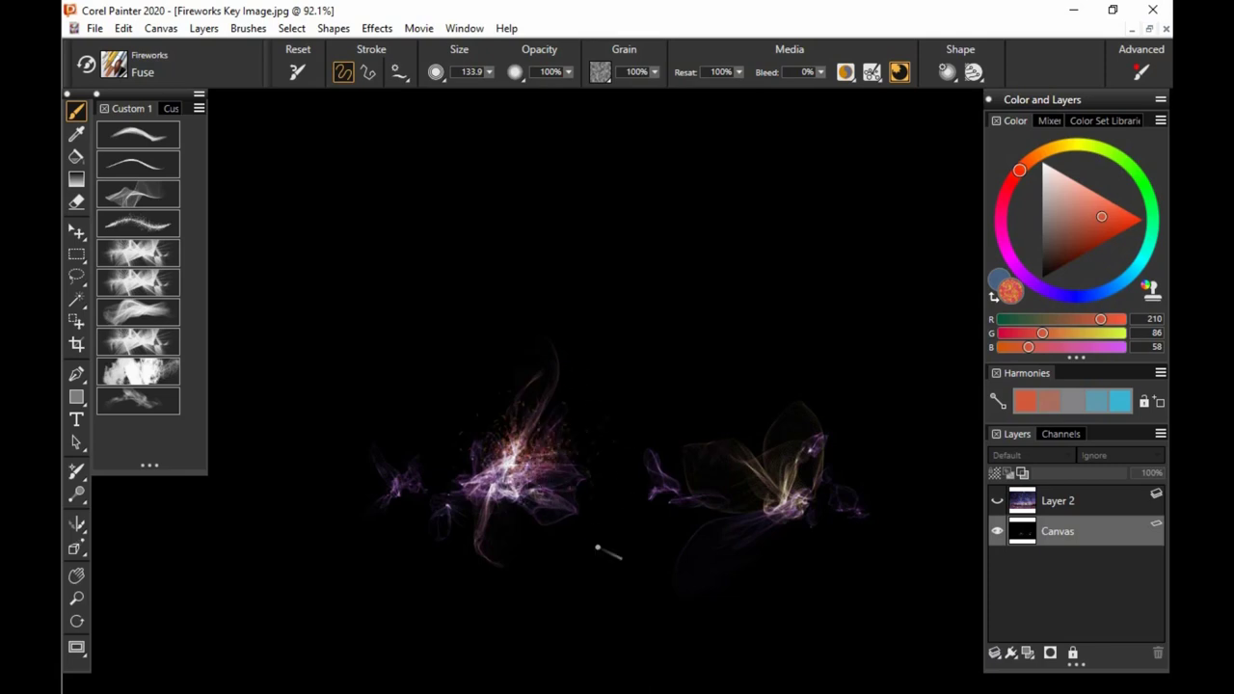
drag(508, 508, 499, 514)
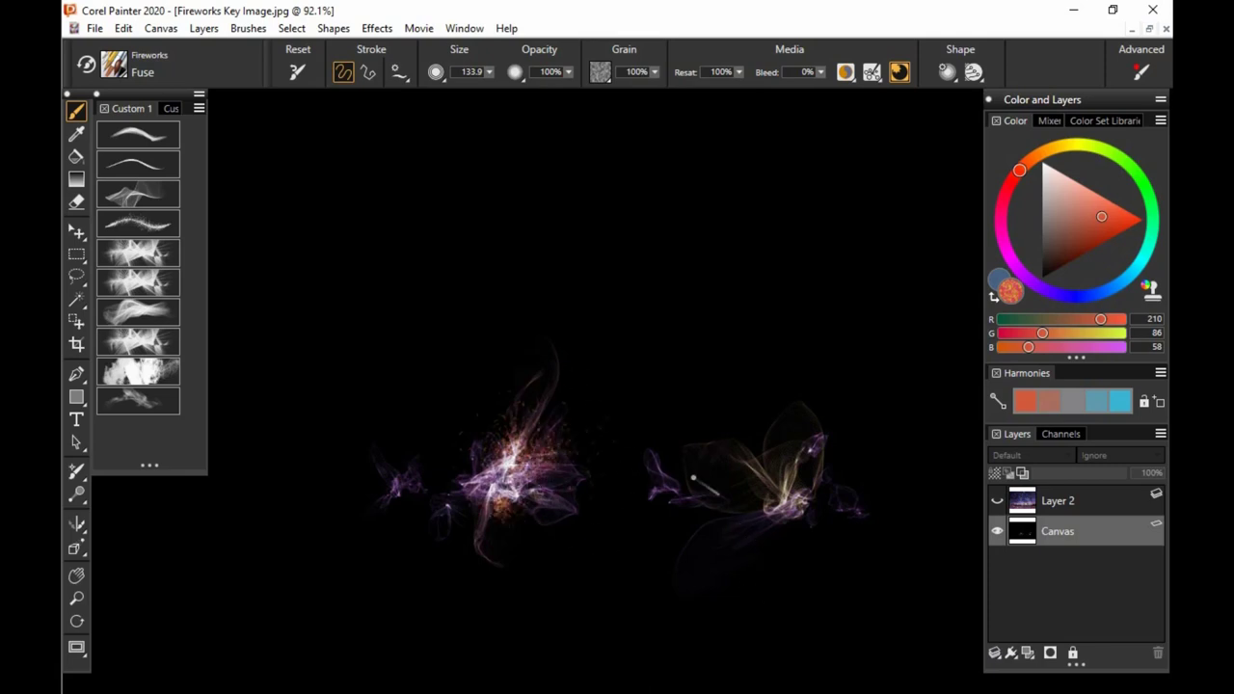
key(ctrl+a)
key(Delete)
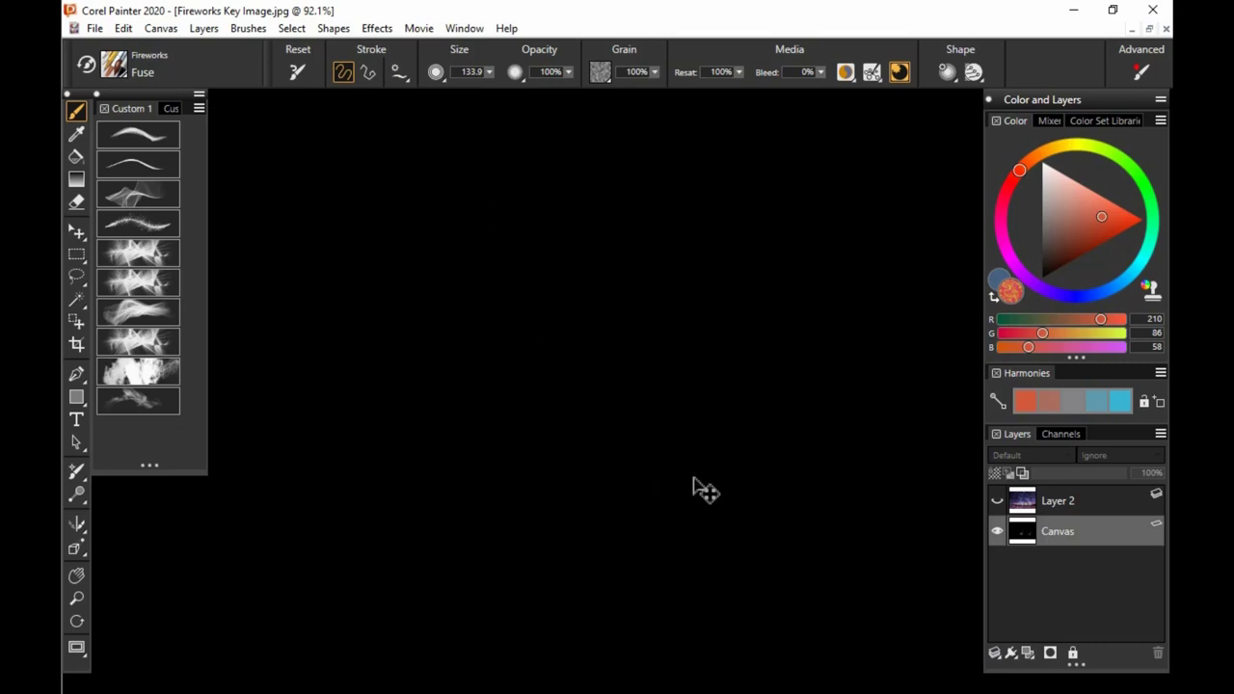
Step: Load the Jitters brush at size 211.3 and try two long strokes across the Canvas, undoing each one
click(164, 259)
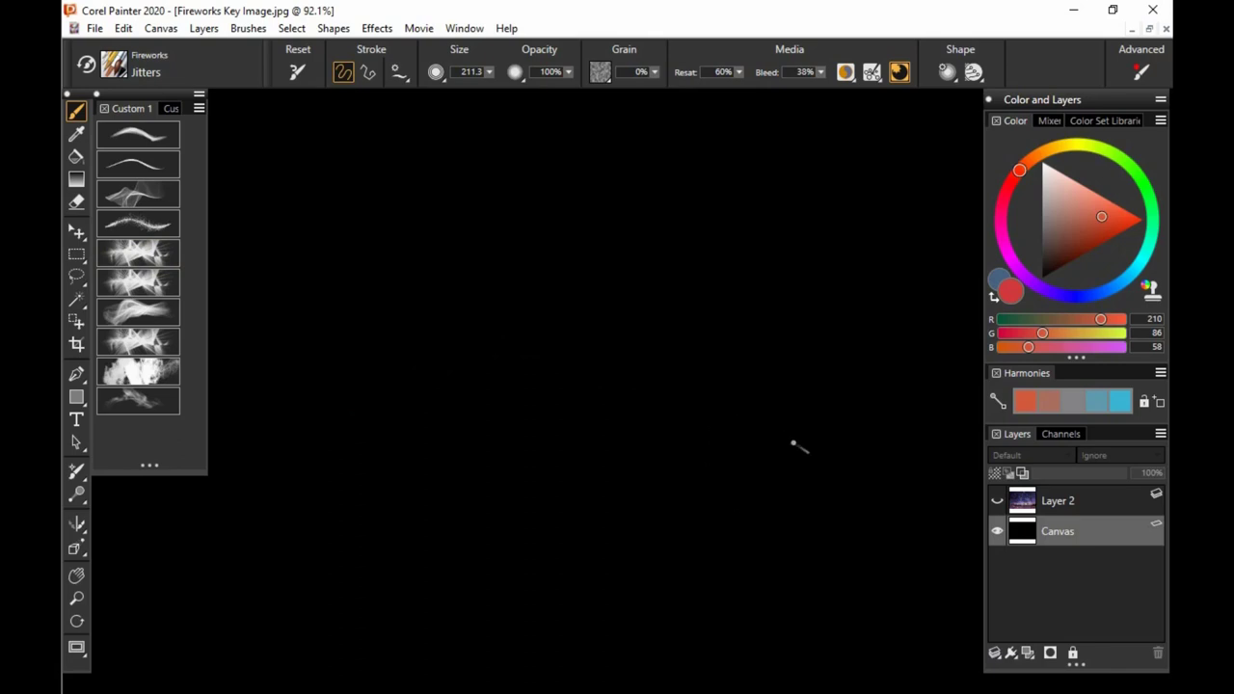
mouse_move(815, 430)
mouse_down()
mouse_move(684, 450)
mouse_move(524, 396)
mouse_move(487, 405)
mouse_up()
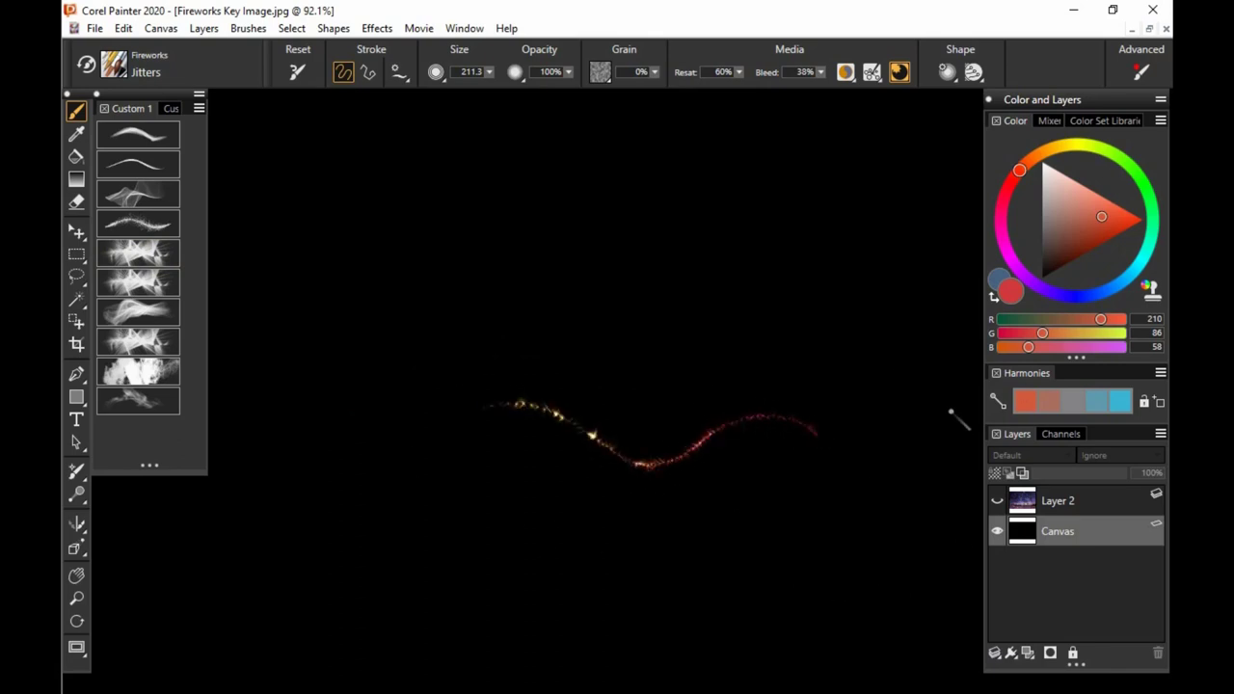
key(ctrl+z)
mouse_move(343, 421)
mouse_down()
mouse_move(396, 373)
mouse_move(488, 370)
mouse_move(538, 411)
mouse_move(612, 398)
mouse_move(695, 364)
mouse_up()
key(ctrl+z)
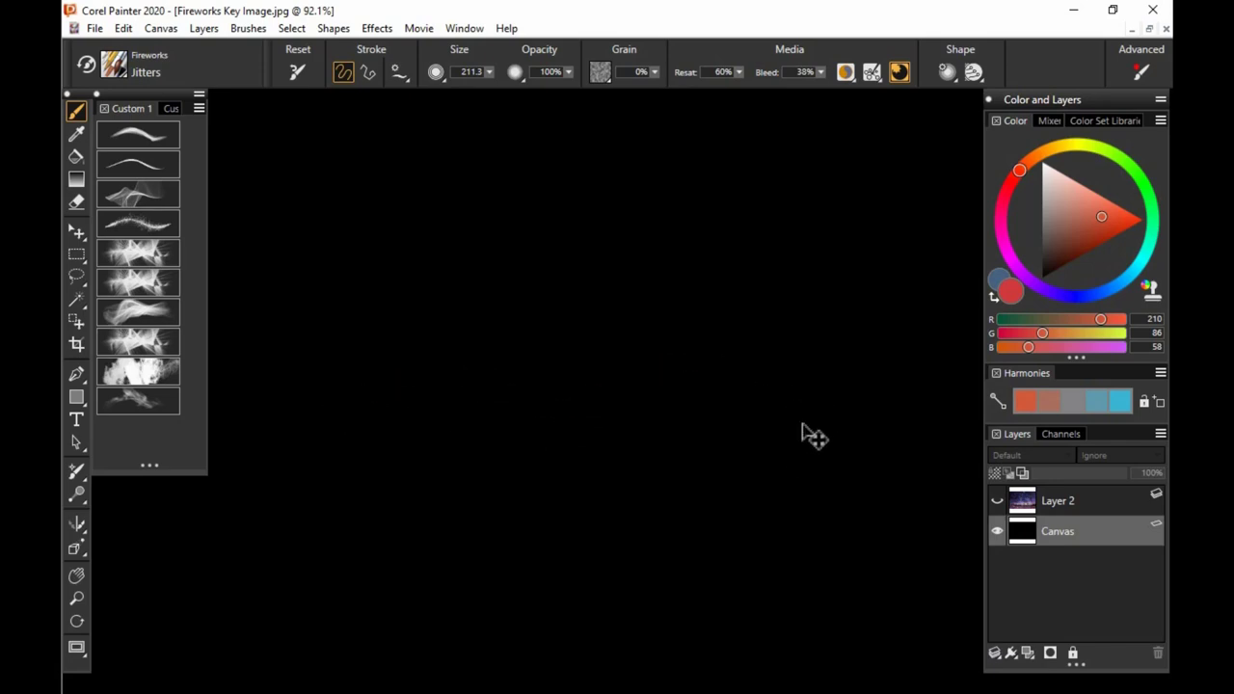
Step: Paint wavy red-orange Jitters strokes and retrace parts of them in pink (R 210, G 58, B 126) and cyan (R 58, G 187, B 210)
mouse_move(806, 417)
mouse_down()
mouse_move(748, 395)
mouse_move(695, 426)
mouse_move(669, 472)
mouse_move(624, 493)
mouse_move(584, 440)
mouse_move(497, 440)
mouse_up()
mouse_move(725, 450)
mouse_down()
mouse_move(788, 443)
mouse_move(798, 491)
mouse_move(844, 393)
mouse_move(856, 444)
mouse_move(841, 511)
mouse_move(765, 473)
mouse_move(715, 505)
mouse_move(663, 507)
mouse_up()
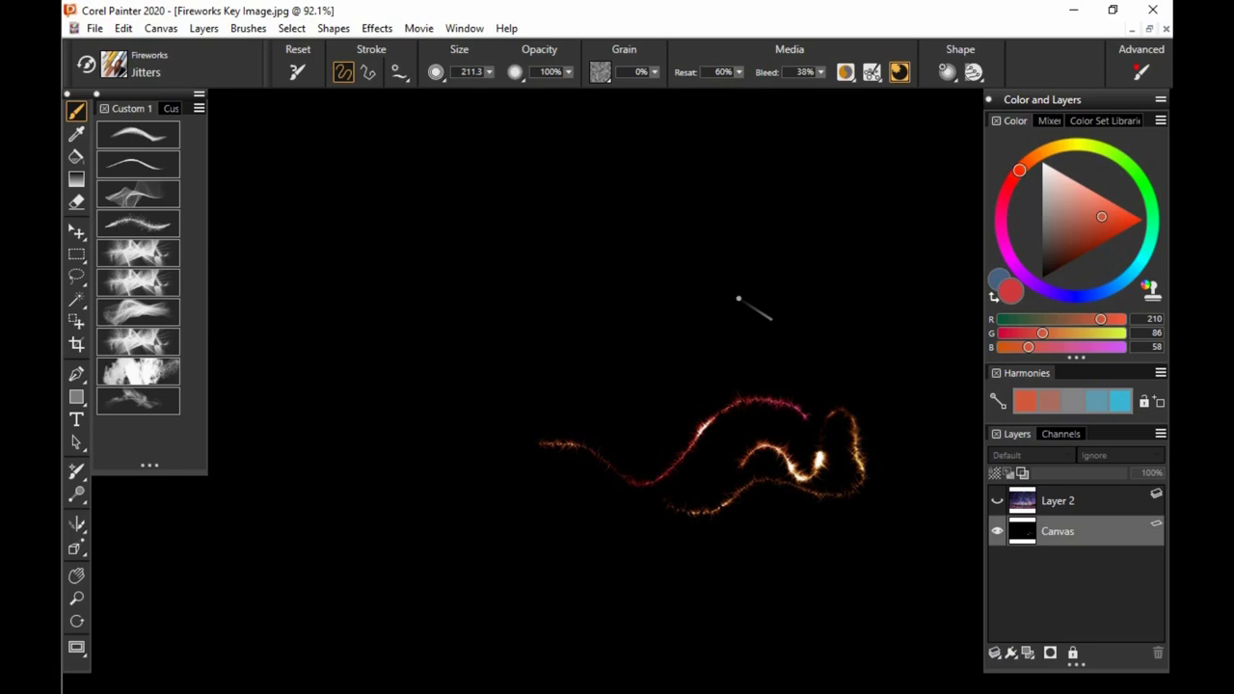
drag(1020, 198, 1022, 220)
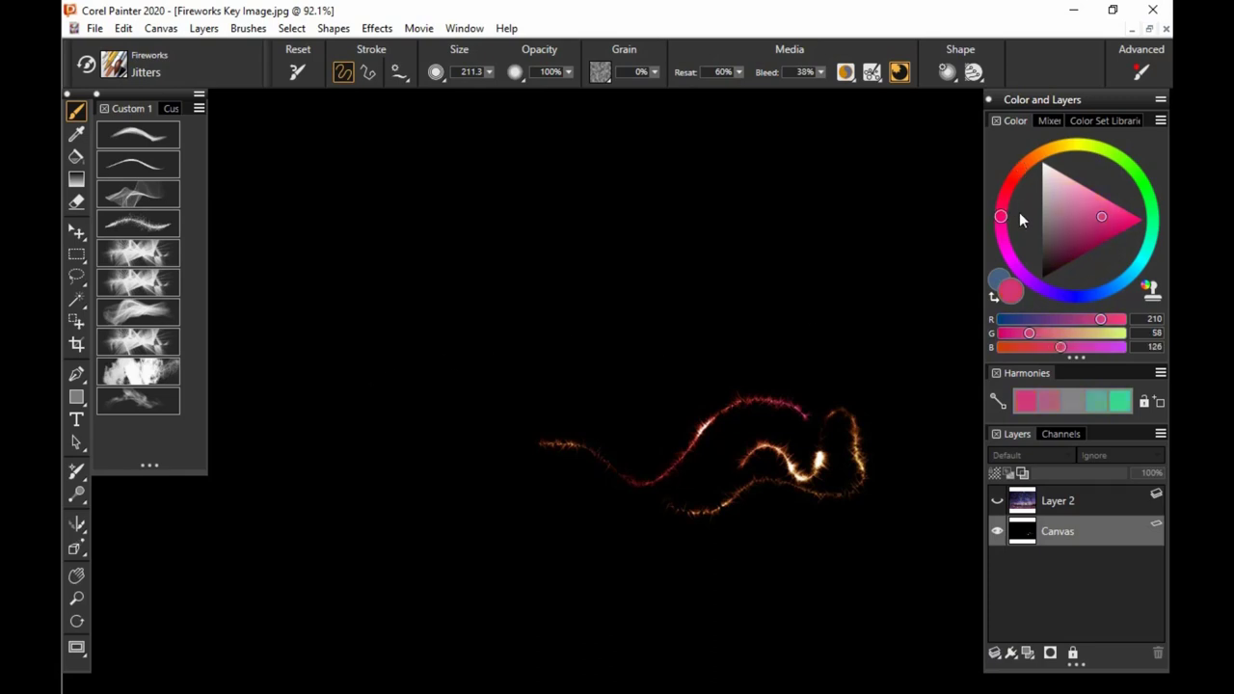
mouse_move(517, 444)
mouse_down()
mouse_move(606, 463)
mouse_move(630, 482)
mouse_move(773, 405)
mouse_up()
click(1138, 273)
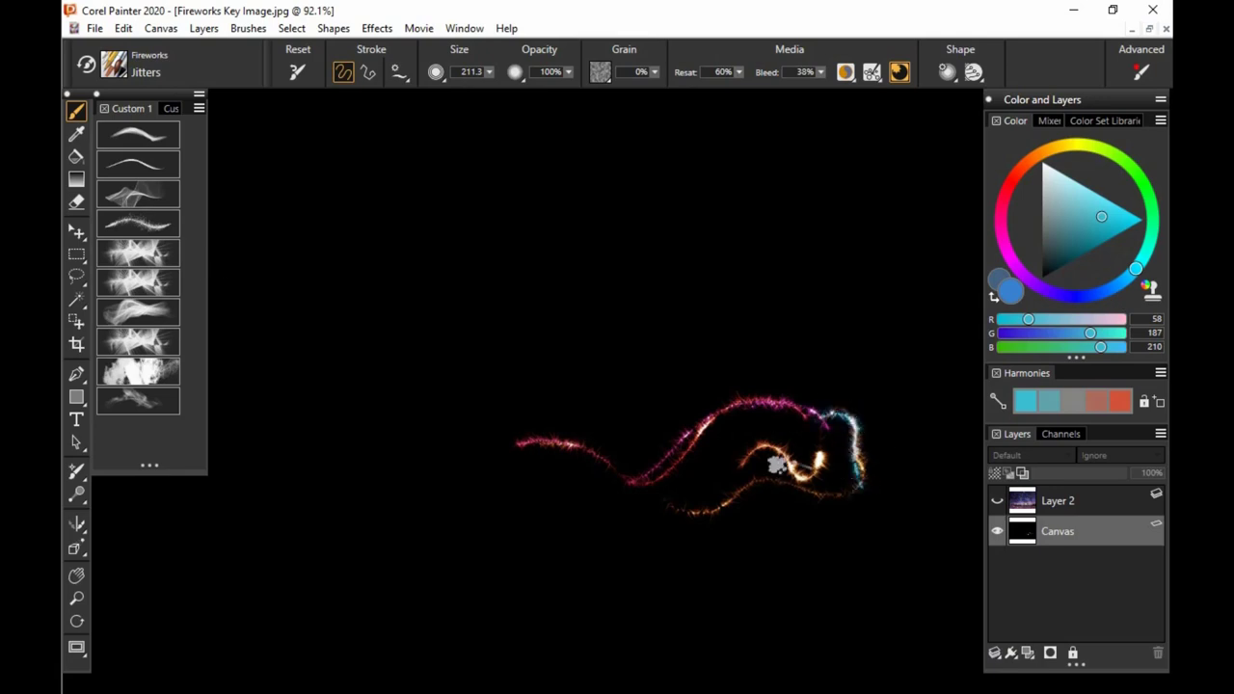
Step: Clear all Jitters strokes from the Canvas and try one long cyan Jitters arc, undoing it
key(ctrl+a)
key(Delete)
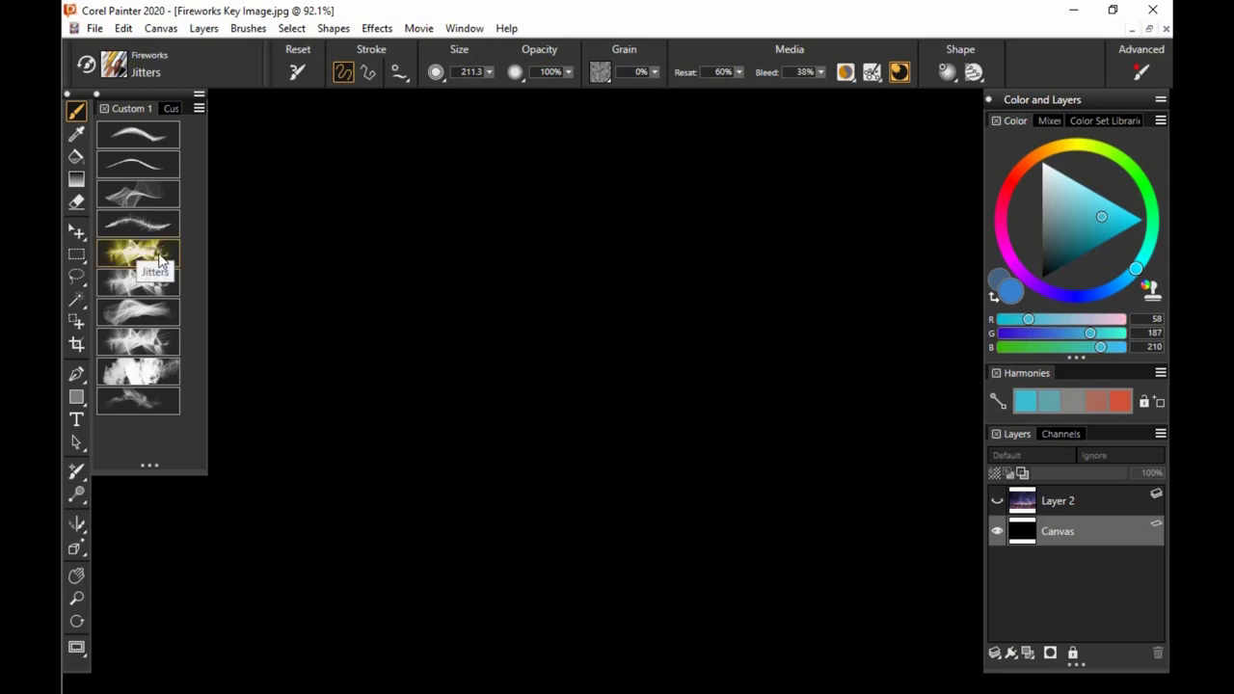
mouse_move(284, 415)
mouse_down()
mouse_move(631, 375)
mouse_move(675, 396)
mouse_up()
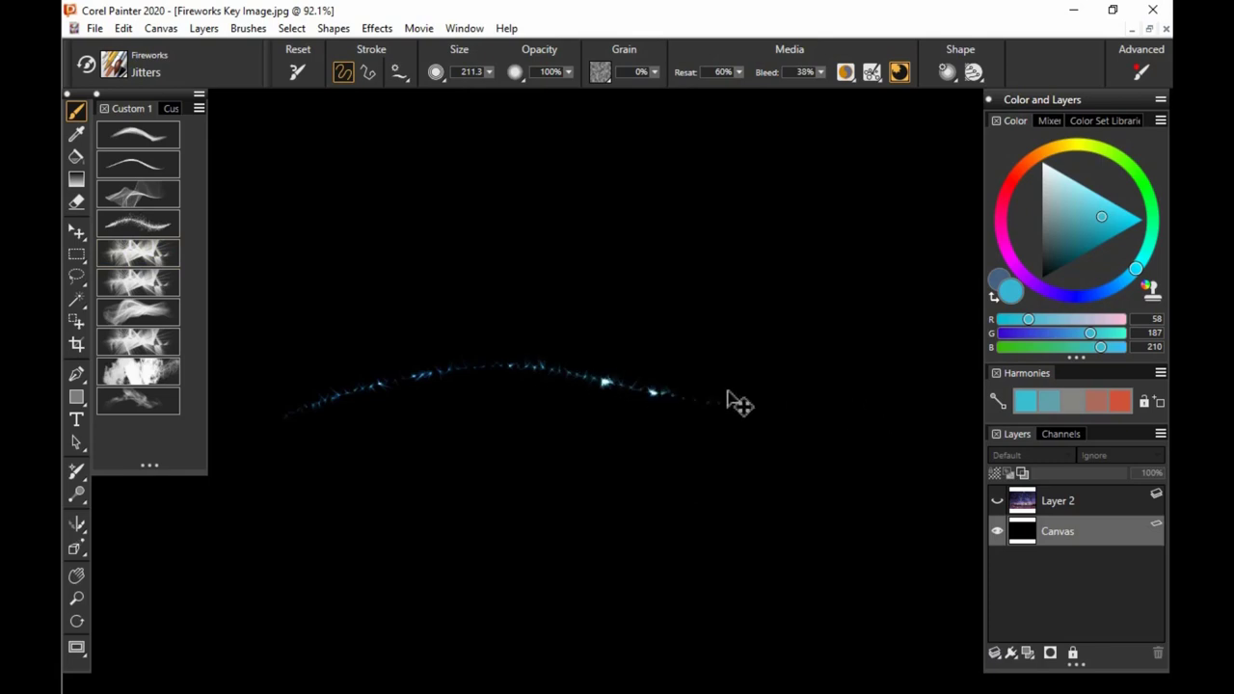
key(ctrl+z)
Step: Load the Magic brush at size 45.0 and try two strokes across the Canvas, undoing each one
click(150, 284)
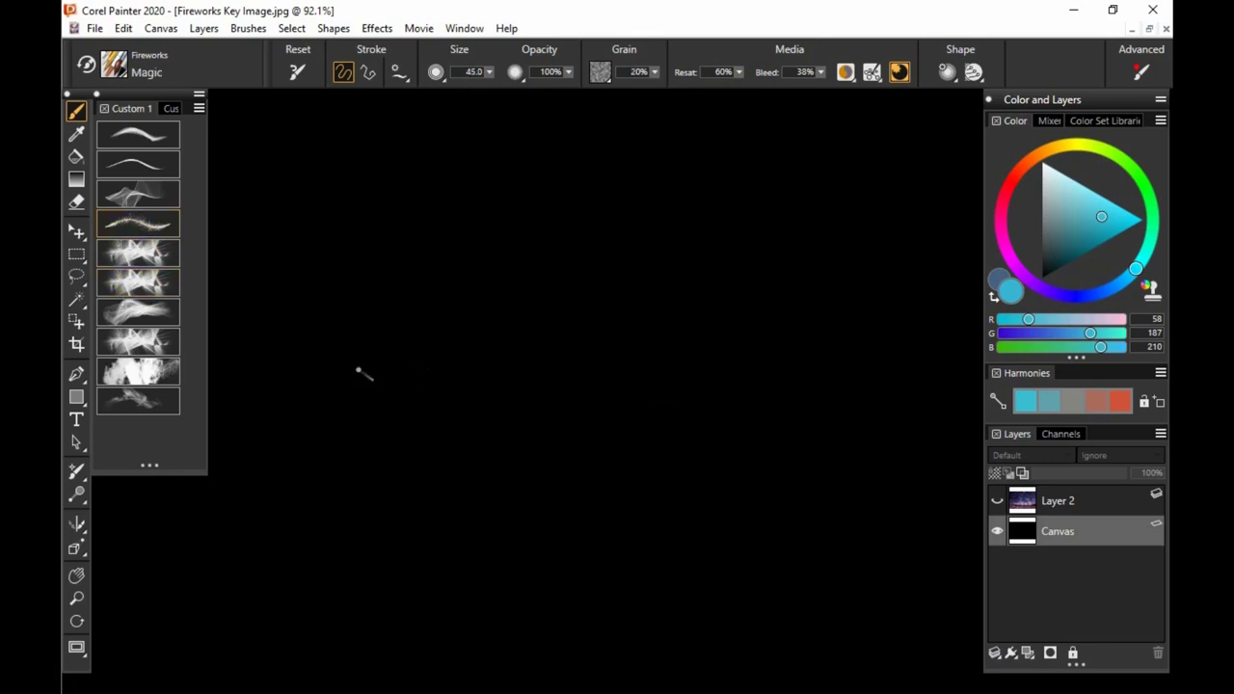
mouse_move(324, 402)
mouse_down()
mouse_move(405, 365)
mouse_move(567, 414)
mouse_up()
key(ctrl+z)
mouse_move(337, 407)
mouse_down()
mouse_move(454, 388)
mouse_move(549, 410)
mouse_move(381, 394)
mouse_move(479, 390)
mouse_move(604, 424)
mouse_up()
key(ctrl+z)
Step: Paint multicoloured Magic strokes back and forth across the middle of the Canvas, and remove them all
mouse_move(440, 393)
mouse_down()
mouse_move(506, 392)
mouse_move(772, 436)
mouse_up()
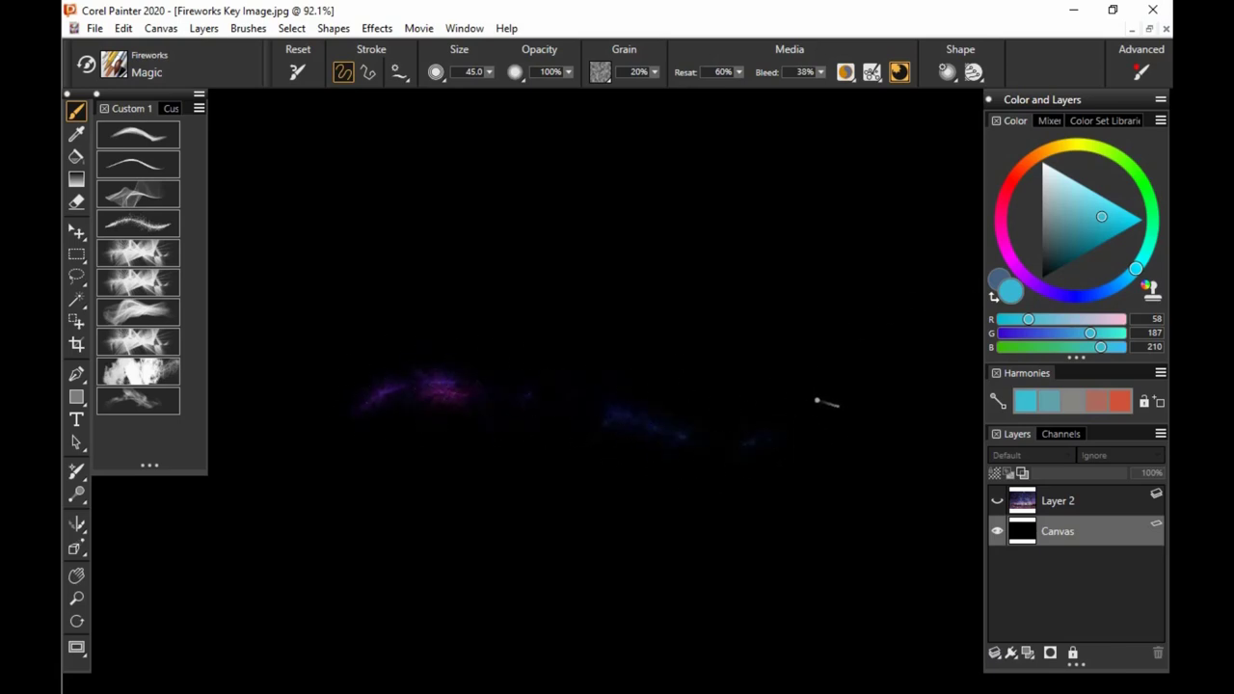
mouse_move(817, 400)
mouse_down()
mouse_move(772, 388)
mouse_move(679, 395)
mouse_move(588, 431)
mouse_move(449, 431)
mouse_up()
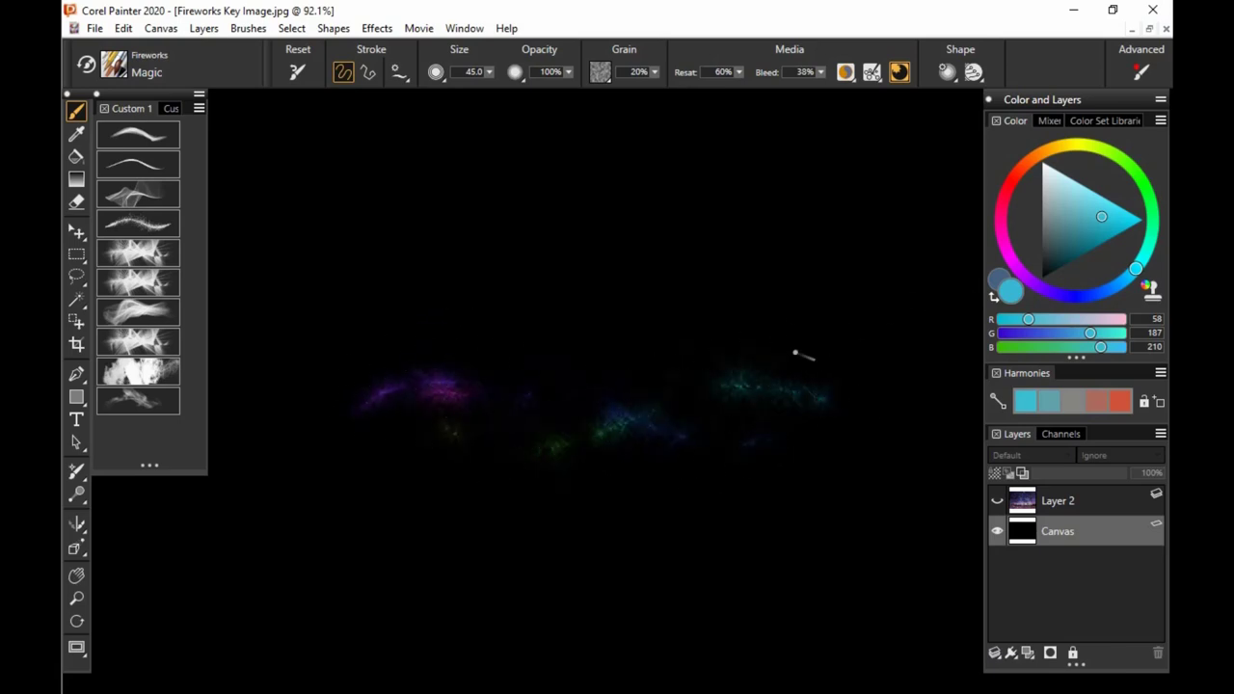
drag(687, 378, 639, 358)
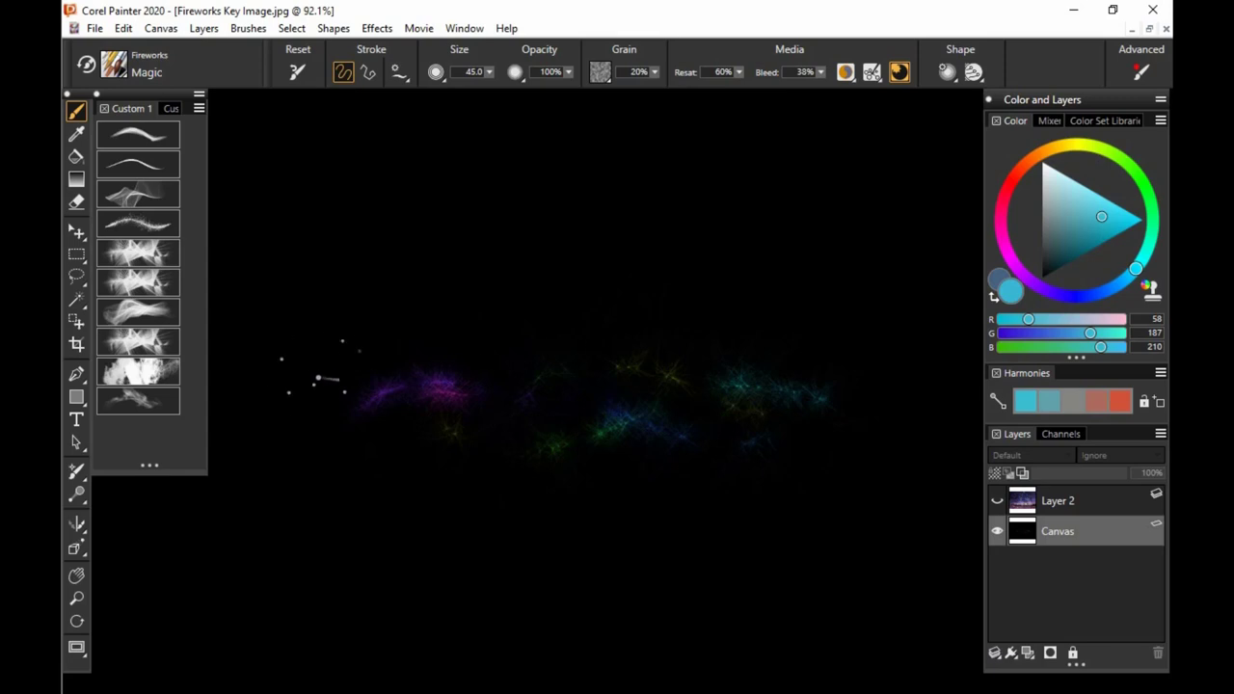
drag(377, 358, 419, 364)
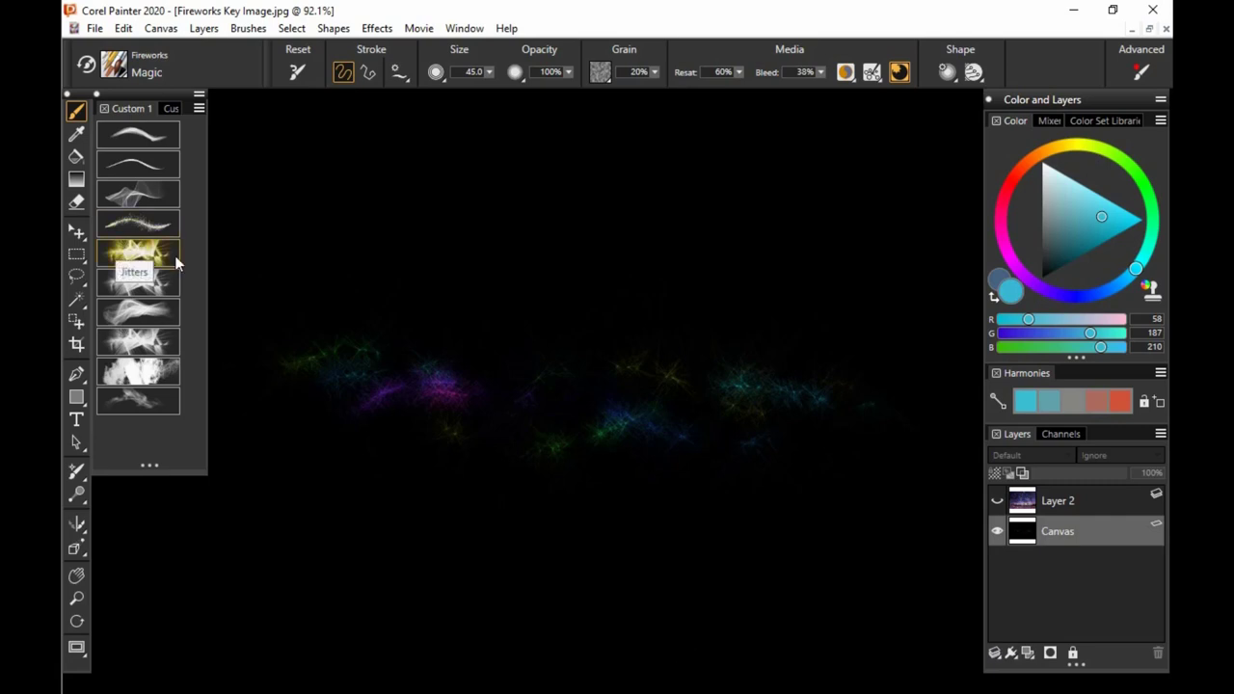
key(ctrl+z)
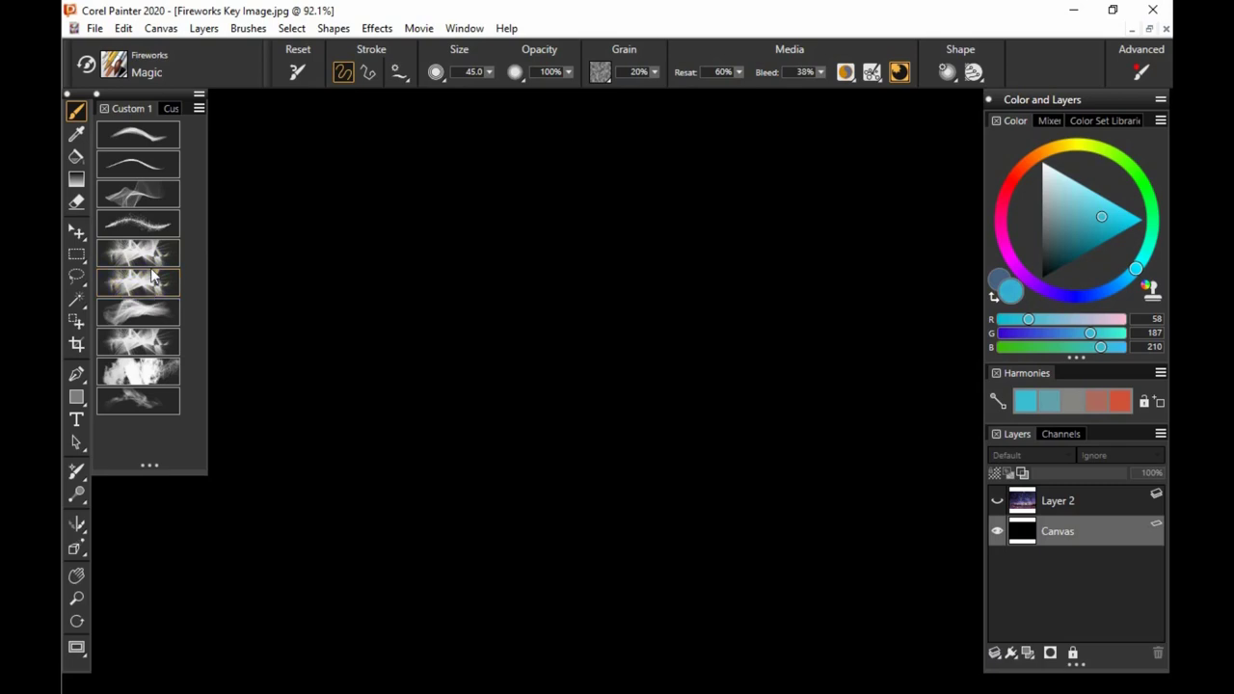
Step: Load the Rocket brush at size 85.4 and try a diagonal stroke across the Canvas, undoing it
click(192, 311)
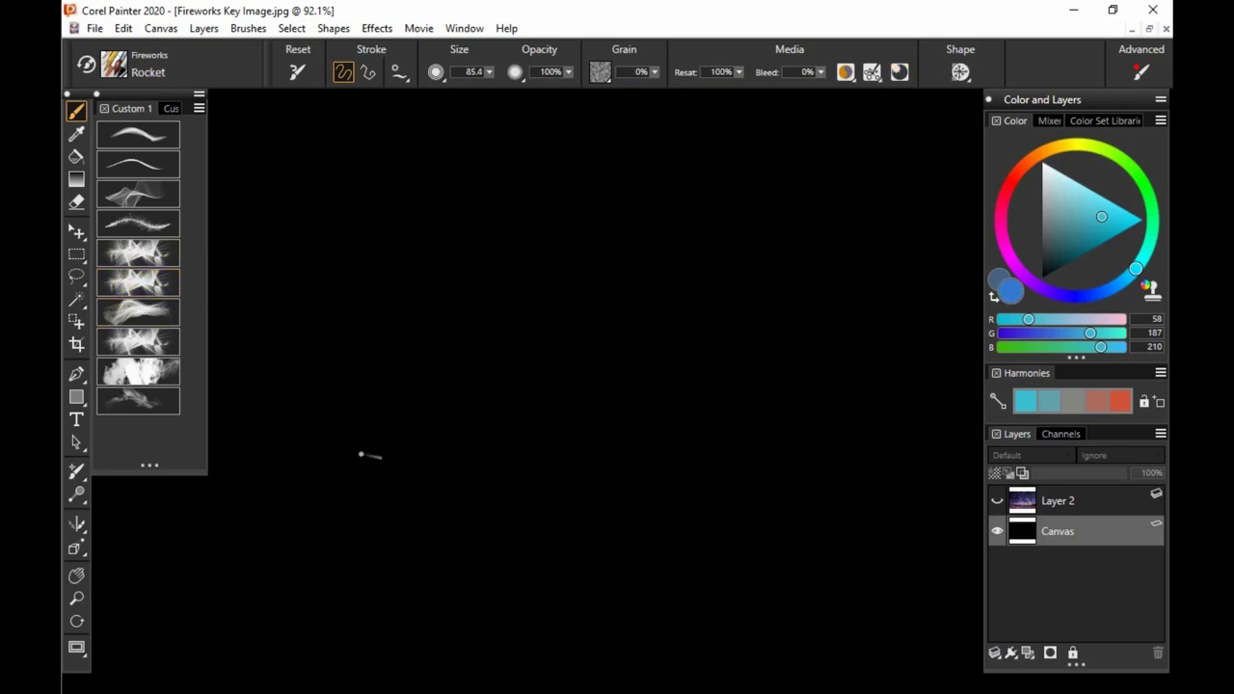
mouse_move(360, 454)
mouse_down()
mouse_move(405, 396)
mouse_move(475, 217)
mouse_move(751, 271)
mouse_up()
key(ctrl+z)
Step: Add a new layer above the Canvas and paint four upward Rocket trails on it in dark grey (R 85, G 85, B 85)
click(1027, 654)
click(1041, 240)
mouse_move(614, 481)
mouse_down()
mouse_move(566, 355)
mouse_move(567, 216)
mouse_move(552, 161)
mouse_move(487, 108)
mouse_up()
drag(716, 451, 684, 180)
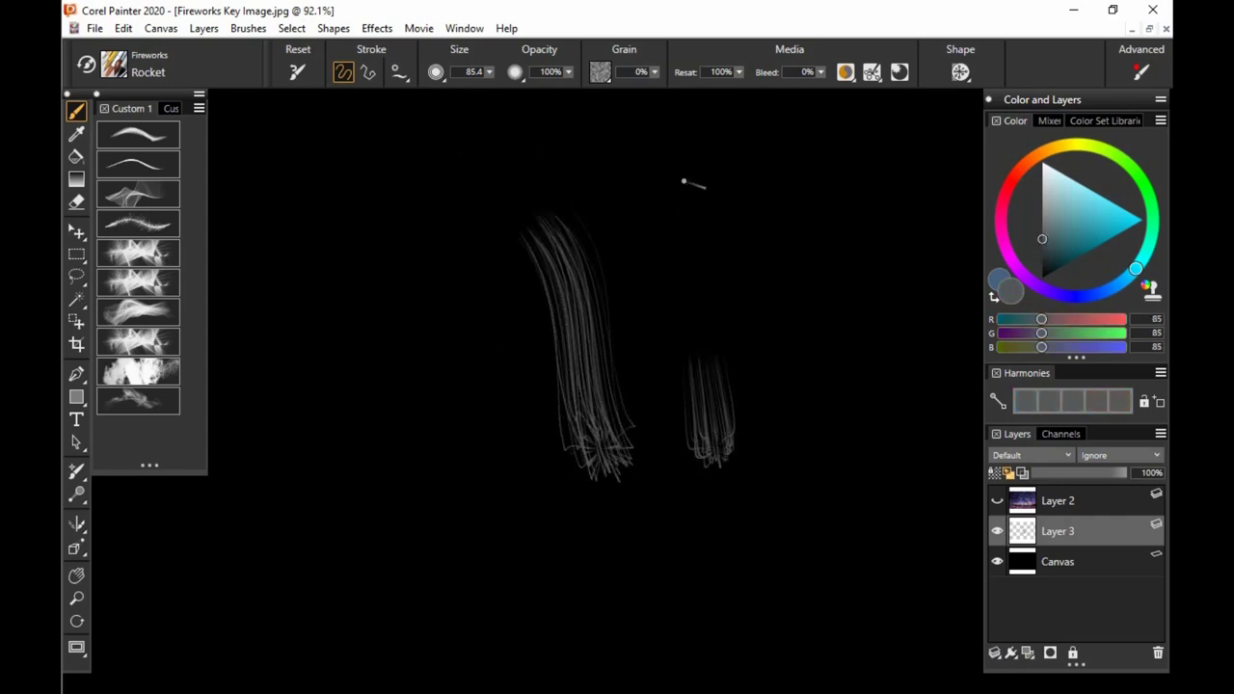
mouse_move(757, 355)
mouse_down()
mouse_move(773, 170)
mouse_move(855, 44)
mouse_up()
mouse_move(657, 358)
mouse_down()
mouse_move(614, 148)
mouse_move(669, 138)
mouse_up()
Step: Soften the lower ends of the Rocket trails with the Eraser at size 92.1 and 20% opacity
click(76, 201)
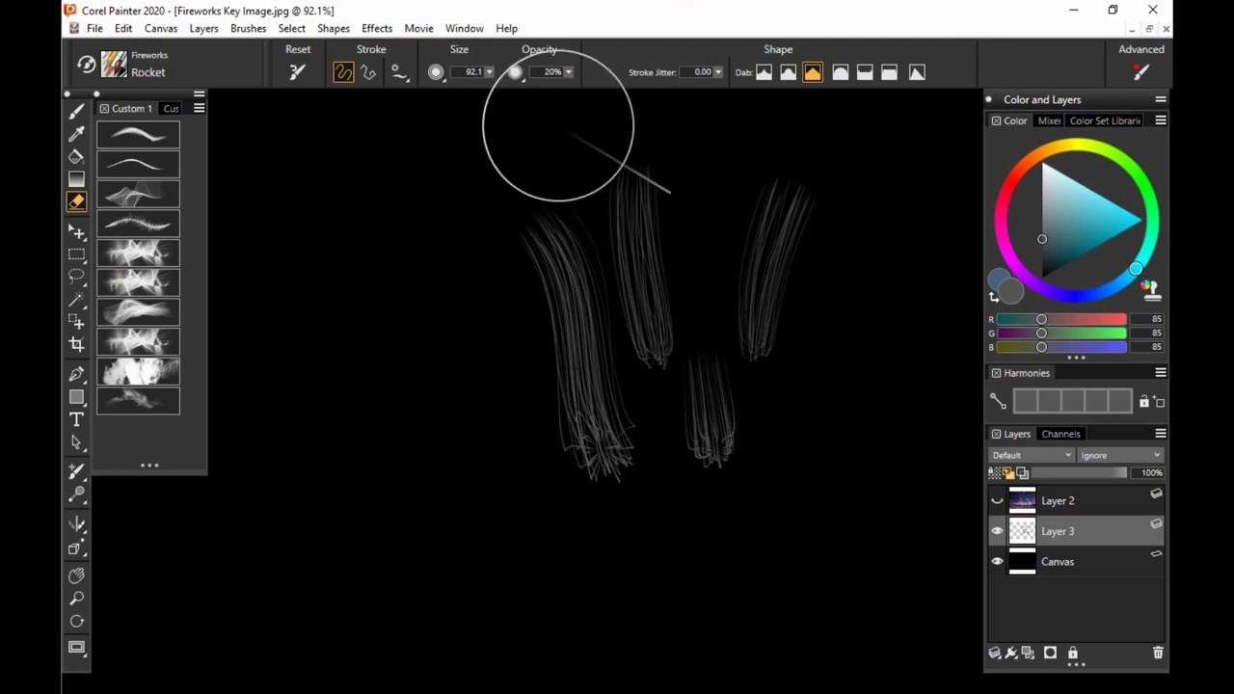
mouse_move(595, 460)
mouse_down()
mouse_move(604, 409)
mouse_move(596, 443)
mouse_move(570, 456)
mouse_move(565, 491)
mouse_move(643, 531)
mouse_move(736, 450)
mouse_move(711, 423)
mouse_move(677, 420)
mouse_move(679, 472)
mouse_up()
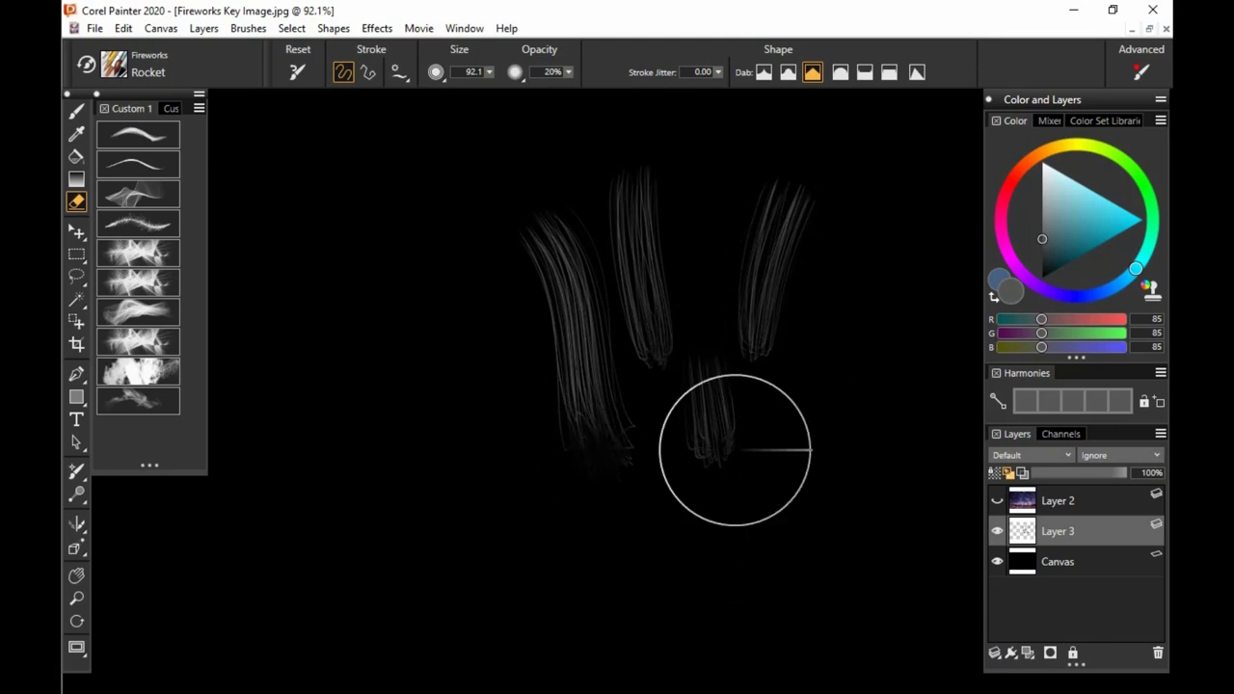
mouse_move(638, 350)
mouse_down()
mouse_move(556, 463)
mouse_move(600, 625)
mouse_move(657, 467)
mouse_up()
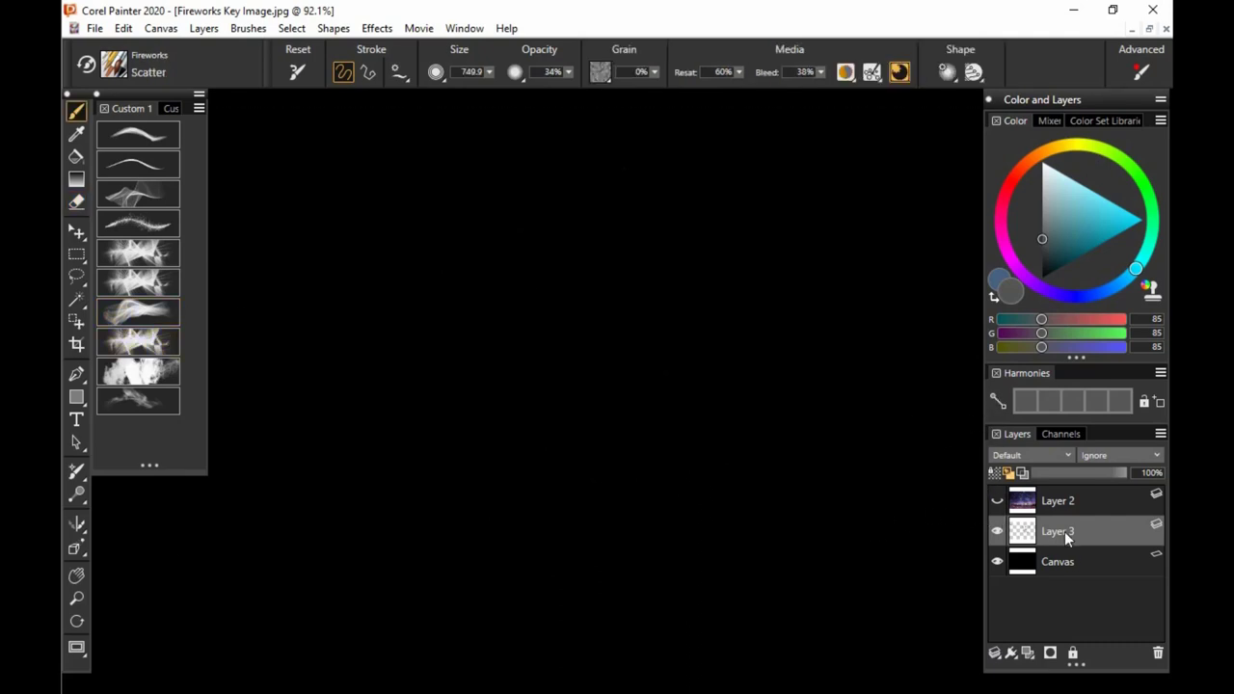
Step: Paint a faint Scatter stroke on the Canvas at size 749.9 and 34% opacity in dark teal (R 46, G 96, B 104)
click(1058, 561)
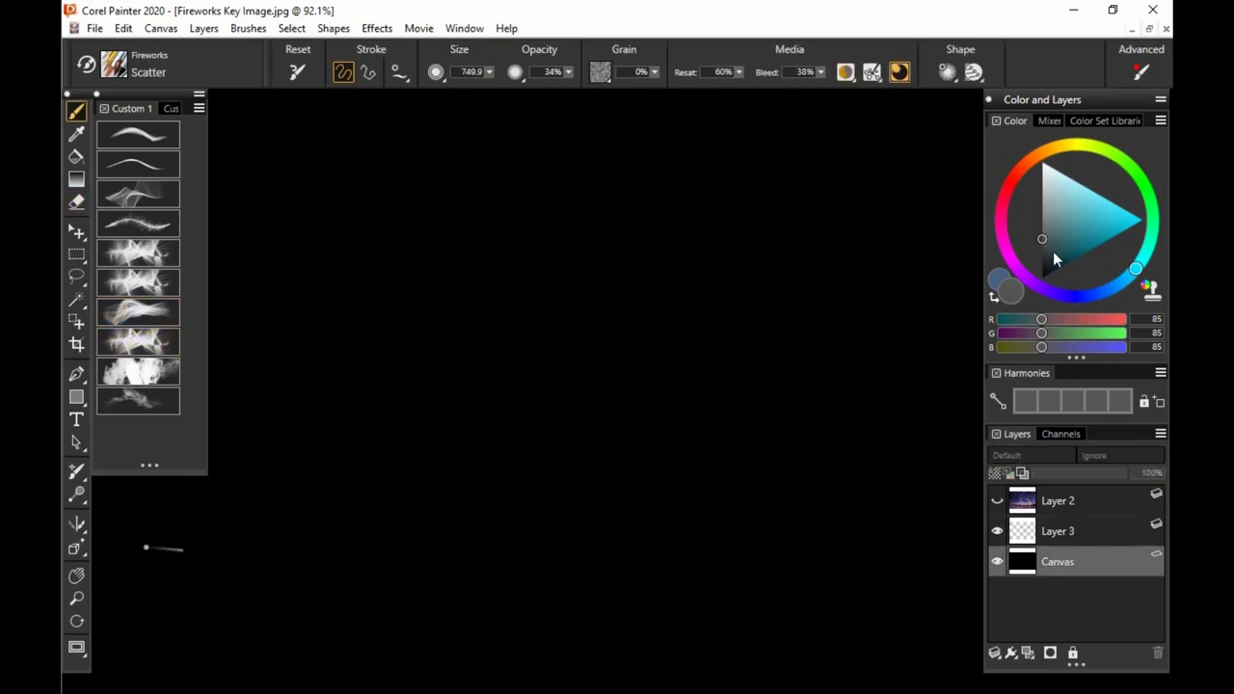
click(1065, 243)
drag(449, 365, 555, 346)
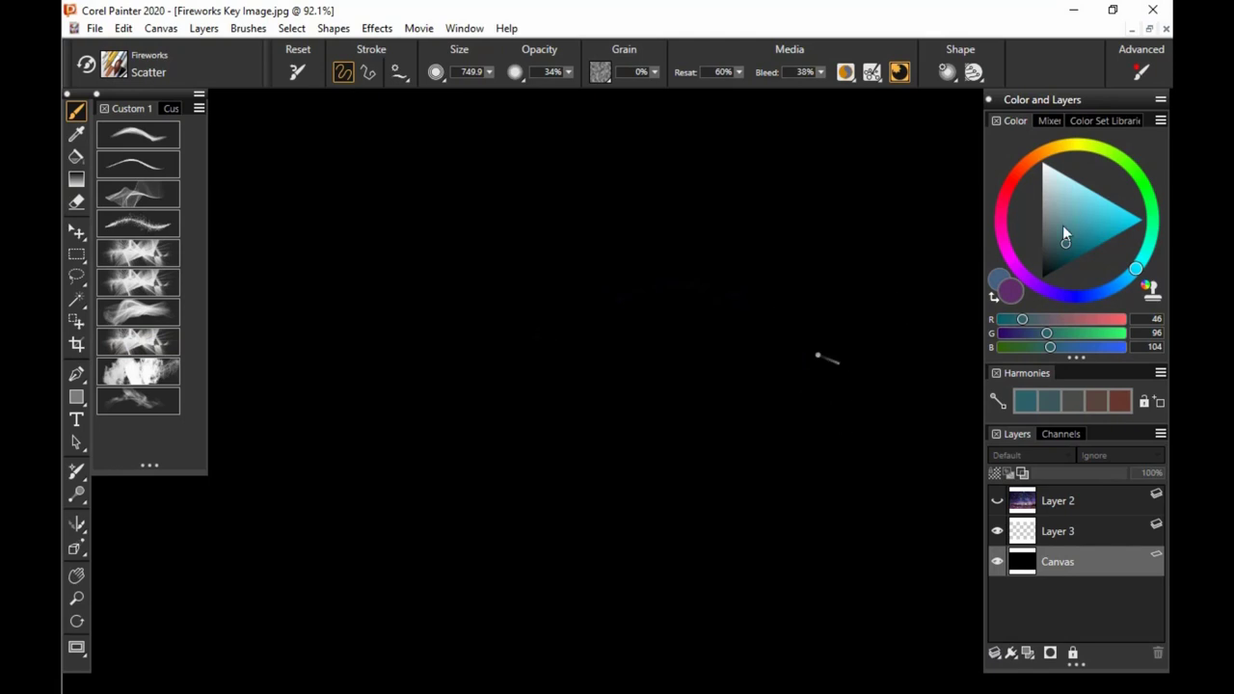
Step: Paint looping Scatter strokes on the Canvas in brighter cyan (R 29, G 172, B 197), reducing the brush size to 183.4
drag(1063, 226, 1109, 226)
mouse_move(551, 424)
mouse_down()
mouse_move(622, 317)
mouse_move(728, 297)
mouse_move(751, 377)
mouse_move(880, 396)
mouse_move(791, 273)
mouse_move(726, 360)
mouse_move(648, 414)
mouse_move(549, 341)
mouse_move(356, 474)
mouse_move(307, 374)
mouse_move(433, 315)
mouse_move(634, 286)
mouse_move(844, 440)
mouse_move(760, 264)
mouse_move(467, 329)
mouse_move(313, 319)
mouse_move(336, 428)
mouse_move(501, 367)
mouse_move(549, 377)
mouse_move(636, 445)
mouse_move(721, 431)
mouse_up()
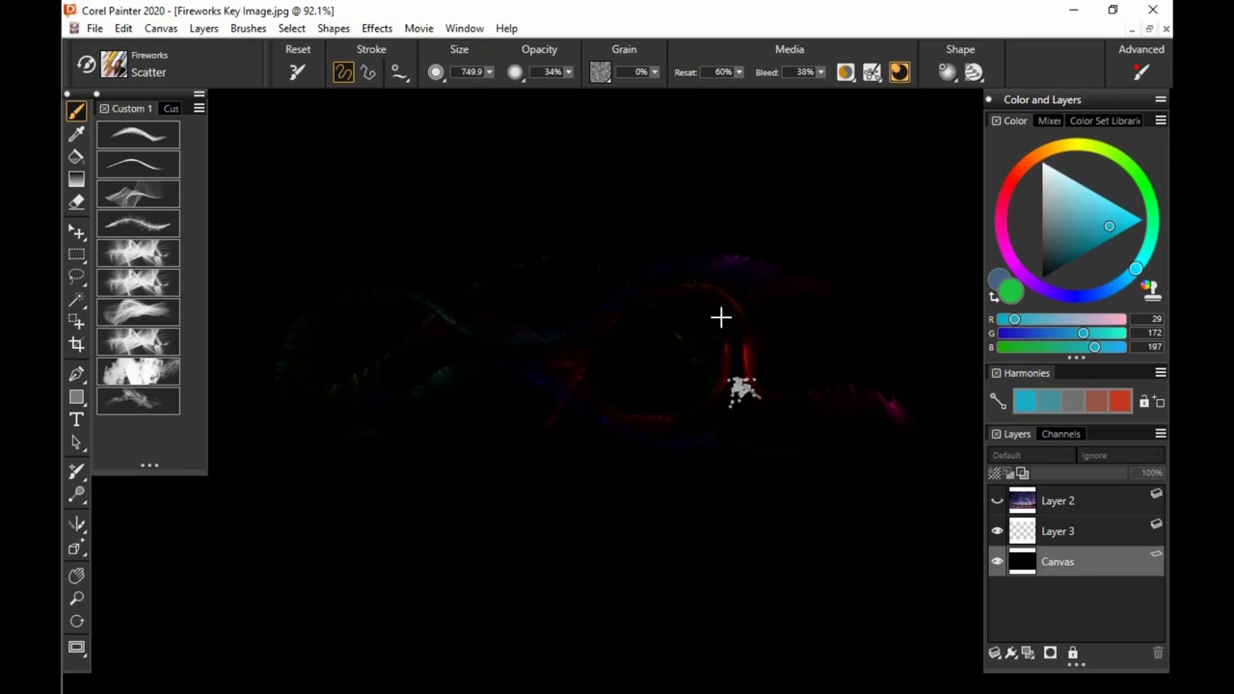
mouse_move(731, 327)
mouse_down()
mouse_move(814, 330)
mouse_move(684, 337)
mouse_up()
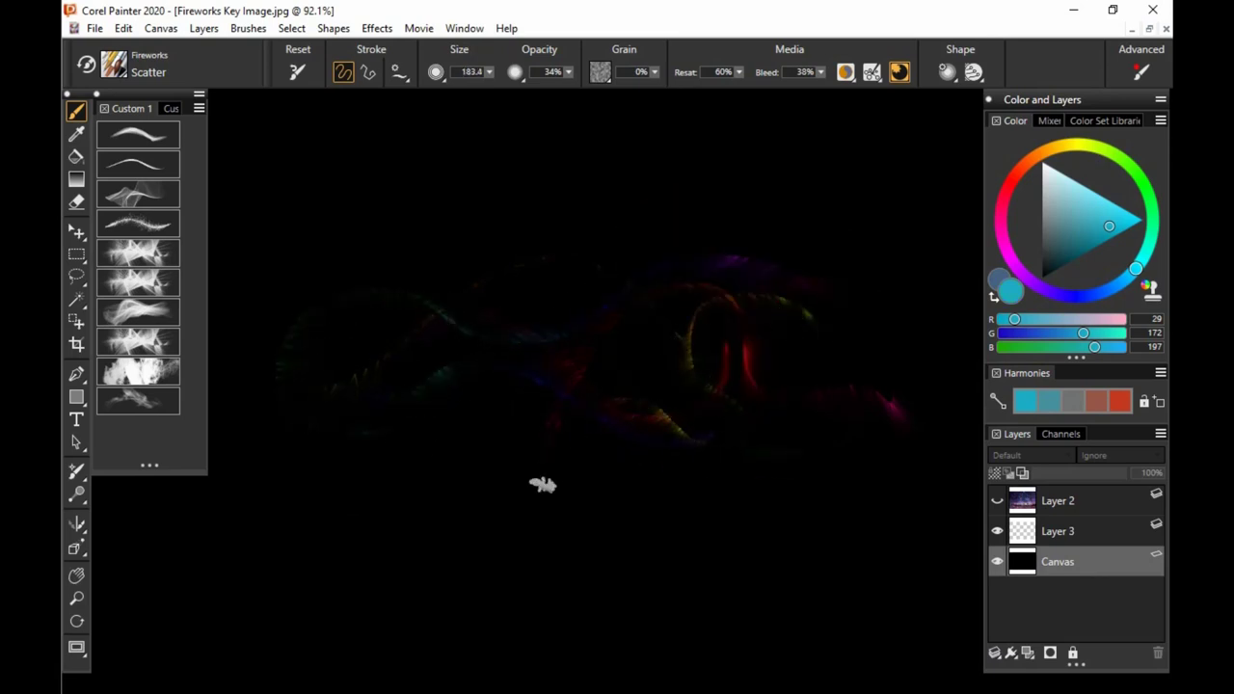
Step: Add bright cyan (R 18, G 220, B 255) Scatter strokes on Layer 3 below the red loop and soften them with the Eraser at 20% opacity
click(1134, 216)
click(1052, 531)
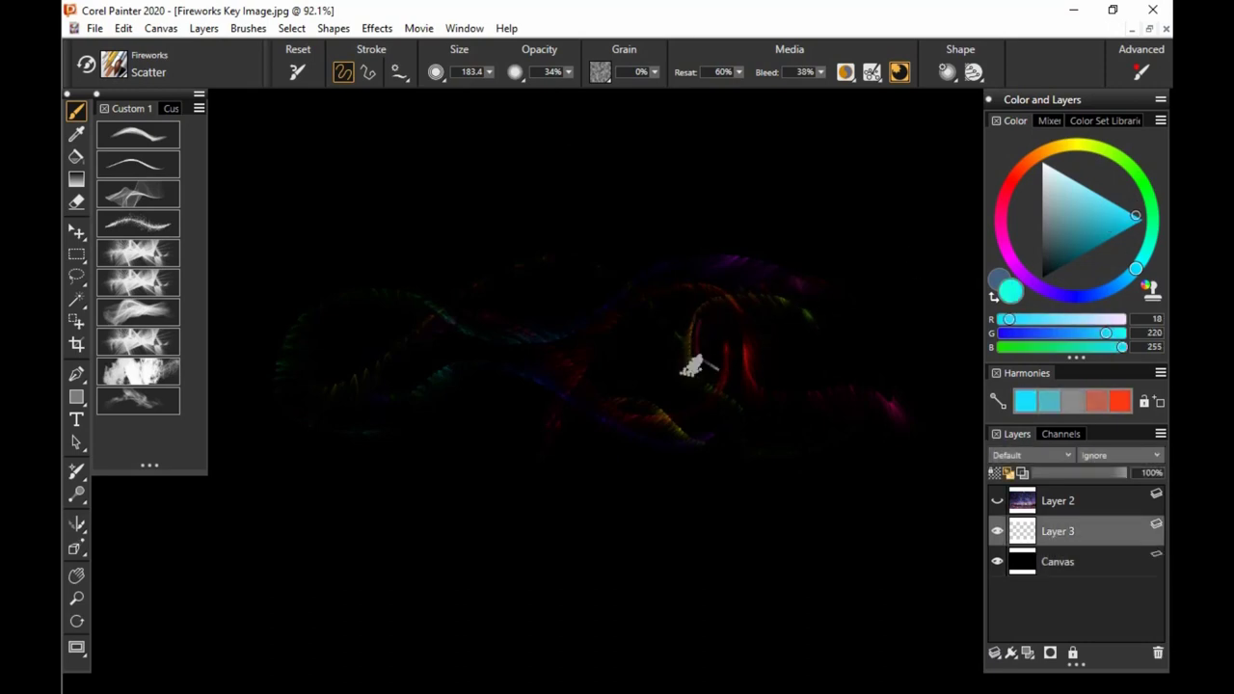
mouse_move(748, 414)
mouse_down()
mouse_move(738, 470)
mouse_move(780, 424)
mouse_move(818, 473)
mouse_up()
mouse_move(671, 464)
mouse_down()
mouse_move(427, 474)
mouse_move(755, 476)
mouse_move(801, 495)
mouse_move(821, 454)
mouse_move(815, 501)
mouse_up()
drag(735, 509, 670, 518)
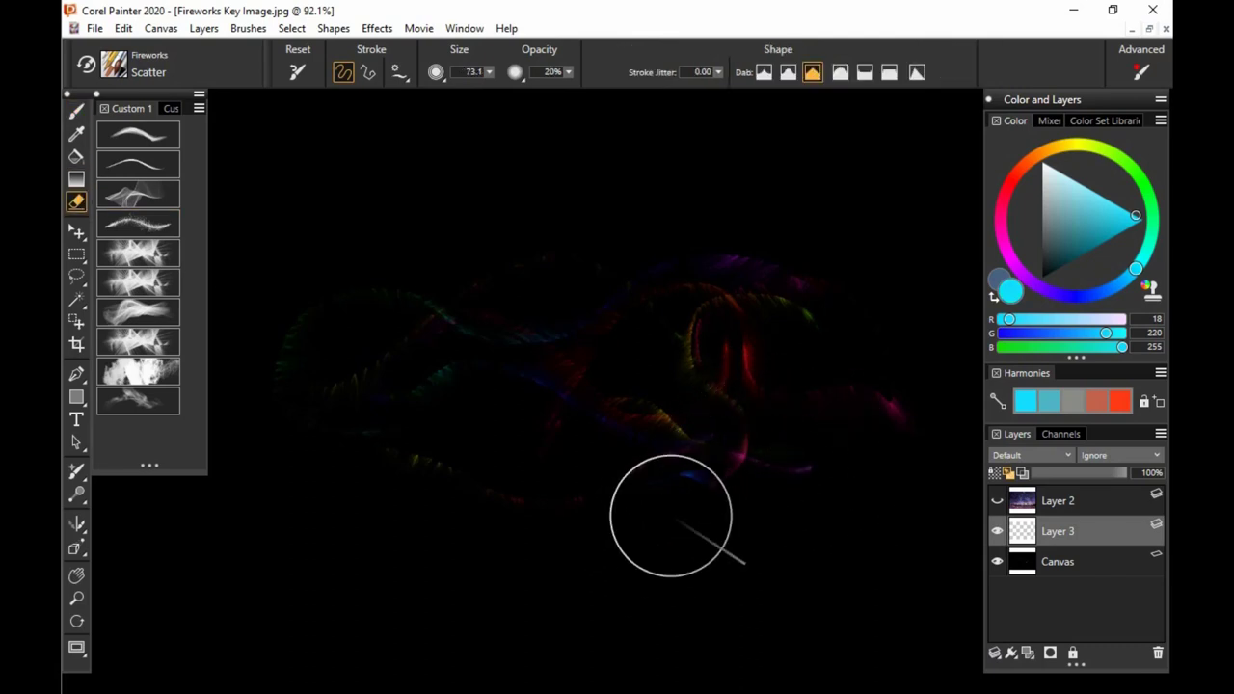
mouse_move(798, 401)
mouse_down()
mouse_move(781, 416)
mouse_move(743, 386)
mouse_move(782, 391)
mouse_move(782, 380)
mouse_move(741, 485)
mouse_move(797, 505)
mouse_move(780, 403)
mouse_up()
Step: Zoom in to 286% and examine the feathered texture of the Scatter strokes around the red loop and the lower swirls
key(m)
drag(749, 463, 782, 407)
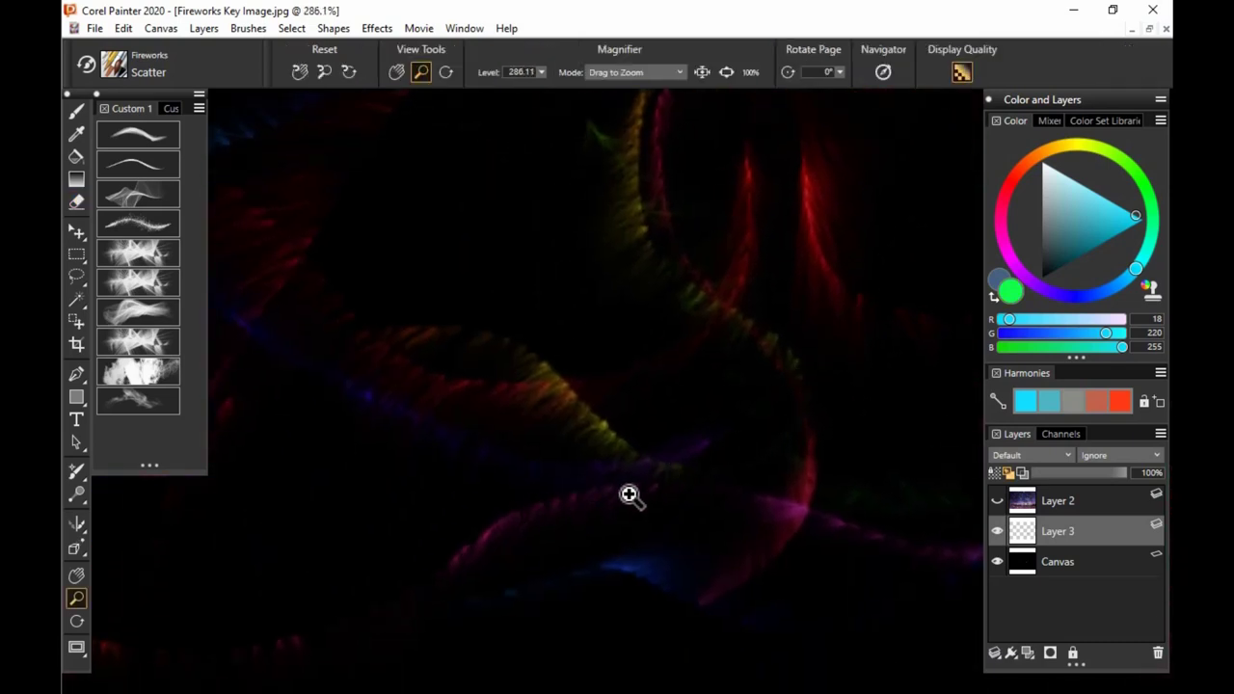
drag(631, 496, 754, 468)
drag(684, 545, 716, 499)
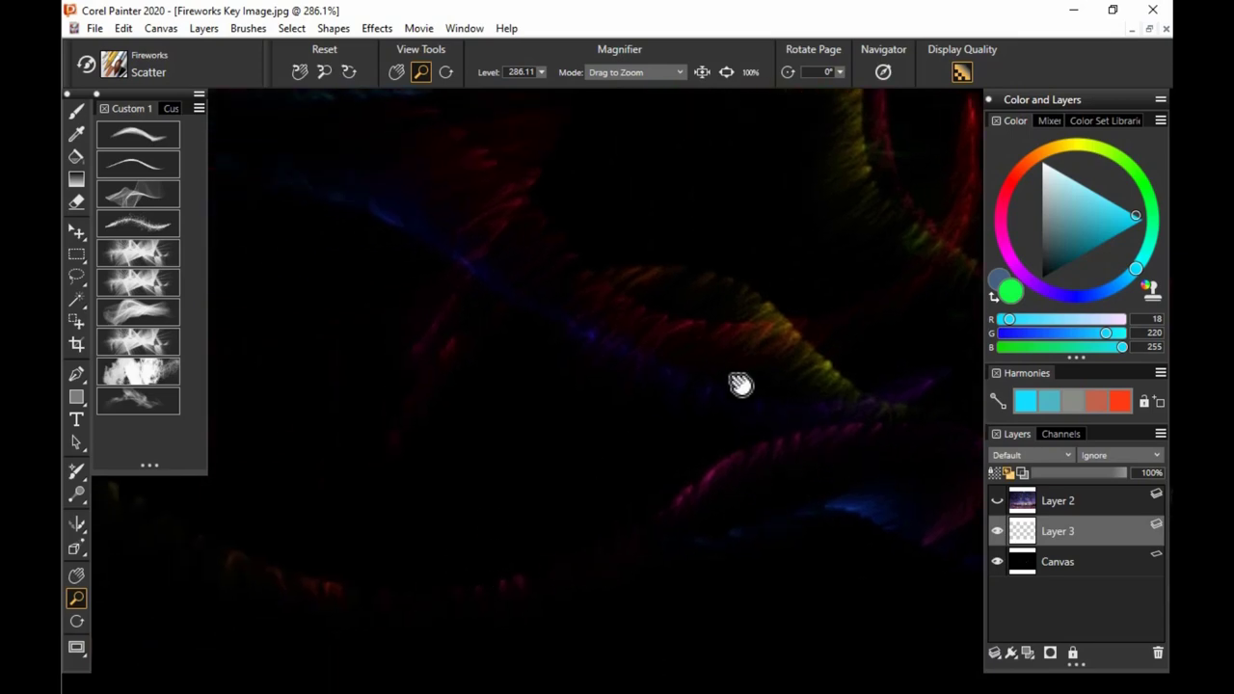
drag(739, 383, 683, 567)
drag(763, 490, 559, 527)
drag(824, 479, 630, 328)
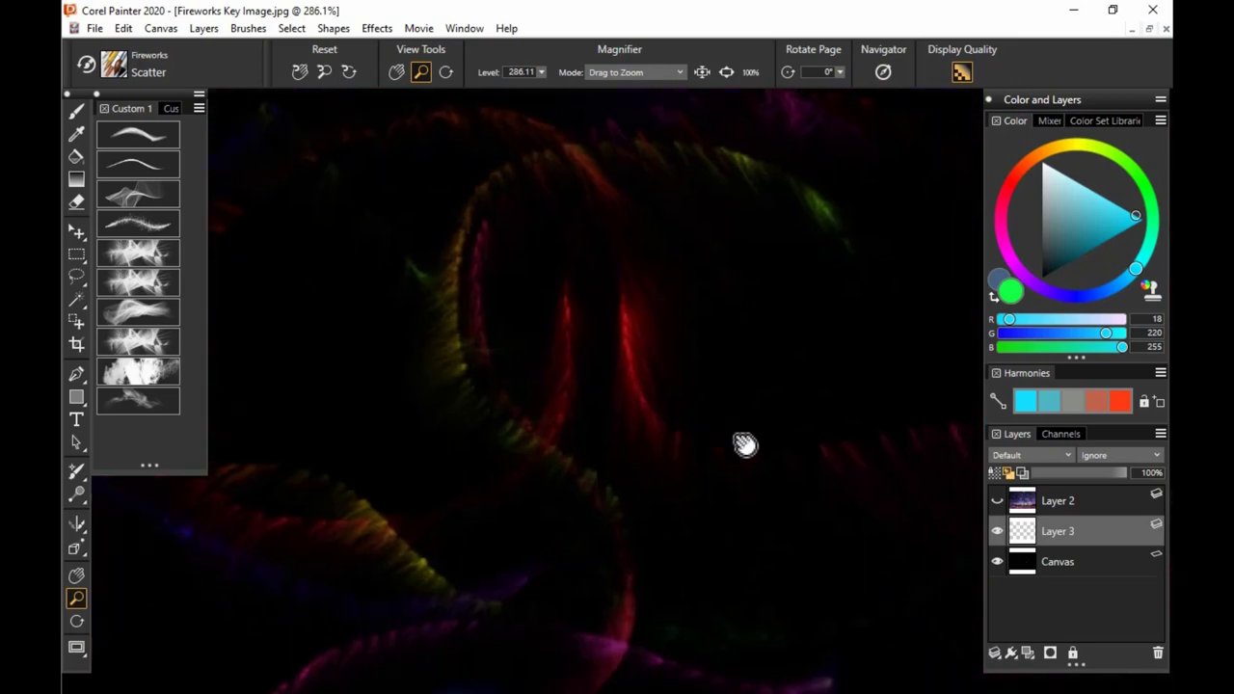
drag(749, 480, 838, 415)
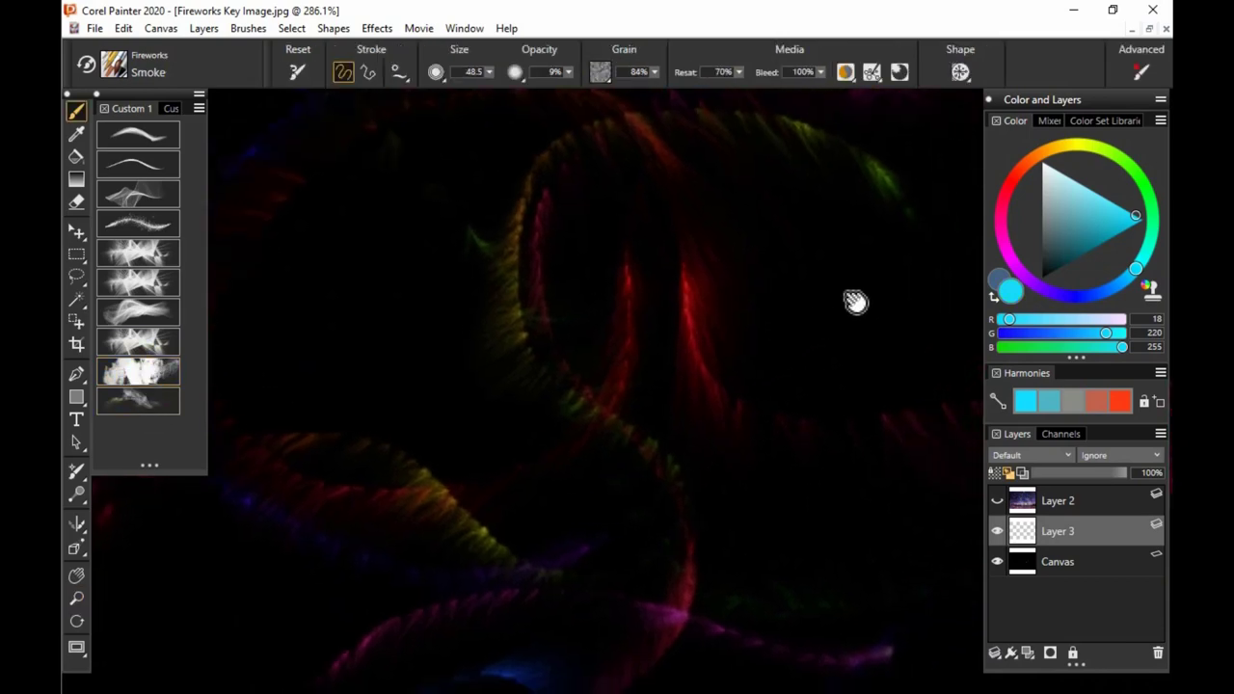
Step: Paint muted pink (R 131, G 95, B 103) Smoke at 9% opacity over the red strokes on Layer 3
click(1062, 226)
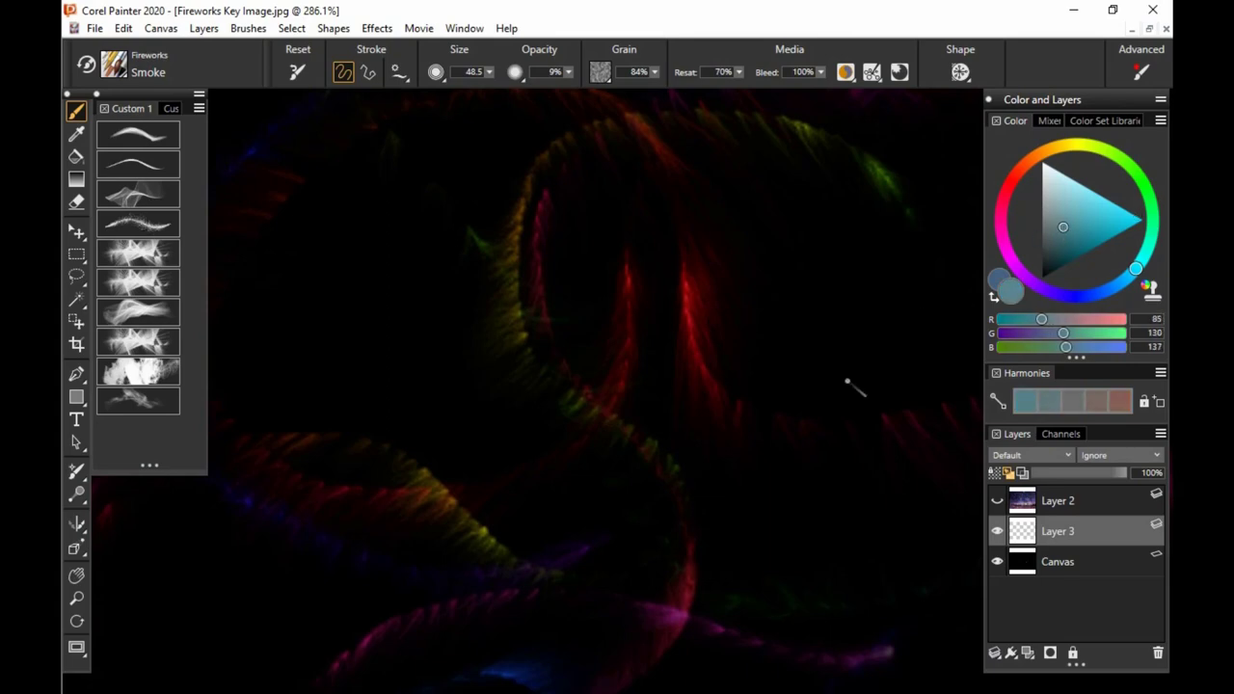
drag(1068, 241, 1057, 212)
click(1015, 187)
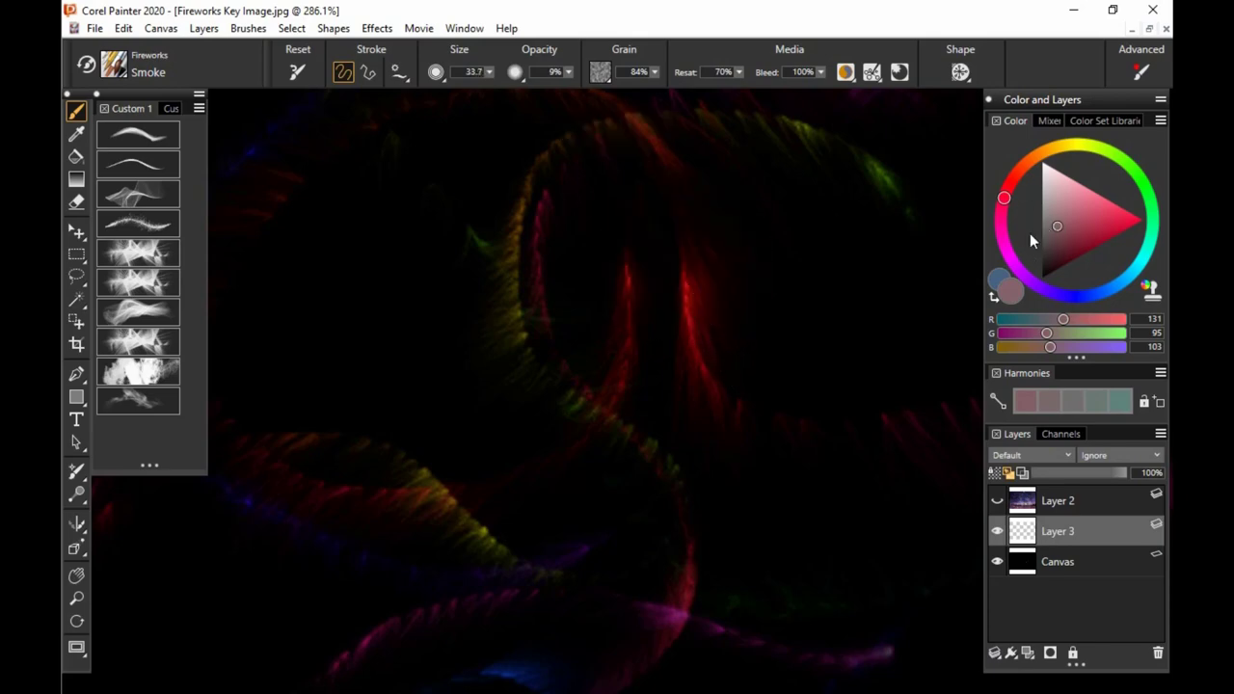
mouse_move(661, 178)
mouse_down()
mouse_move(691, 268)
mouse_move(698, 202)
mouse_move(718, 337)
mouse_up()
drag(689, 251, 670, 251)
mouse_move(689, 318)
mouse_down()
mouse_move(743, 398)
mouse_move(851, 499)
mouse_up()
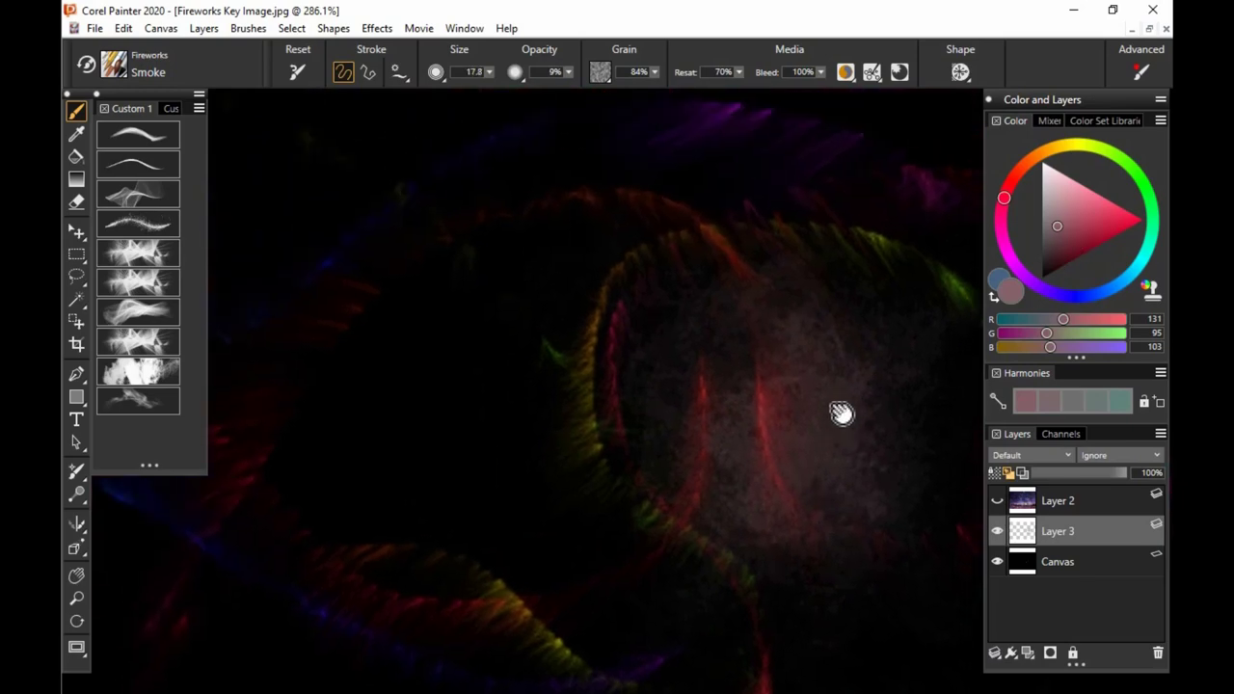
Step: Paint muted green Smoke on Layer 3 beside the green tip of the upper arc
drag(840, 414, 639, 353)
click(1138, 176)
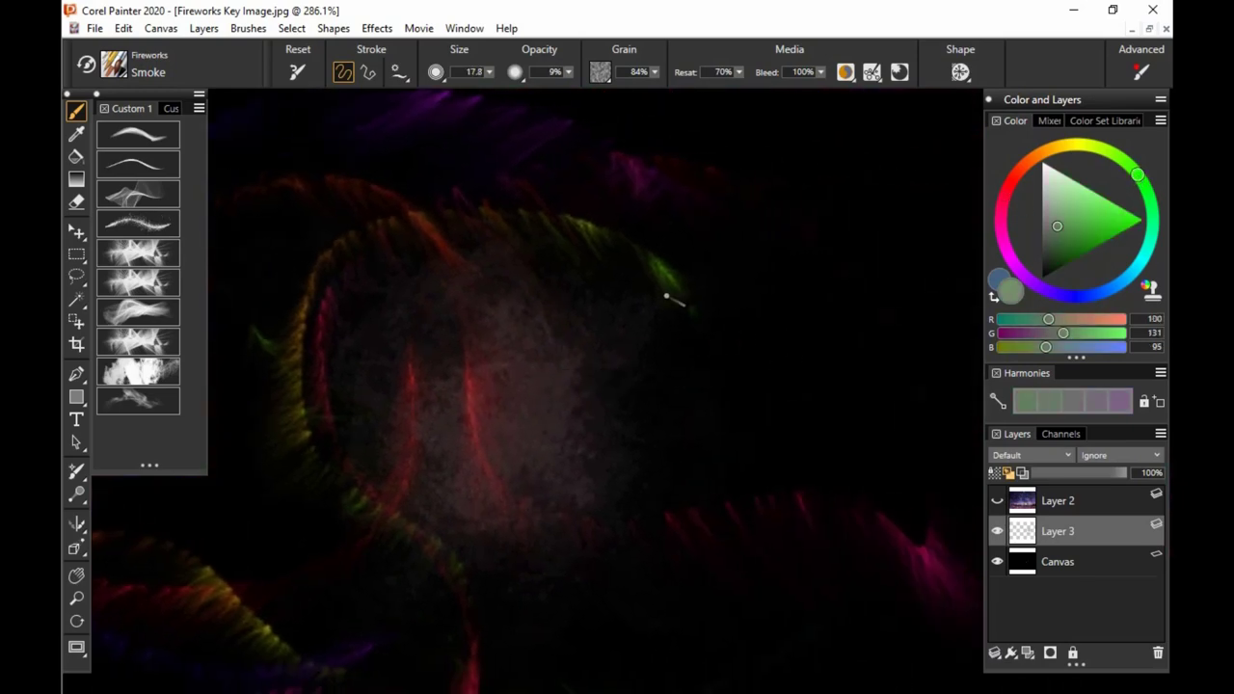
drag(1060, 227, 1070, 224)
drag(639, 256, 661, 257)
mouse_move(663, 257)
mouse_down()
mouse_move(705, 321)
mouse_move(648, 251)
mouse_move(712, 341)
mouse_move(639, 247)
mouse_move(684, 296)
mouse_move(736, 420)
mouse_move(718, 340)
mouse_move(774, 407)
mouse_move(835, 253)
mouse_move(680, 382)
mouse_move(853, 250)
mouse_up()
Step: Paint brown (R 152, G 109, B 86) and light green (R 148, G 183, B 101) Smoke around the yellow swirl
click(1029, 161)
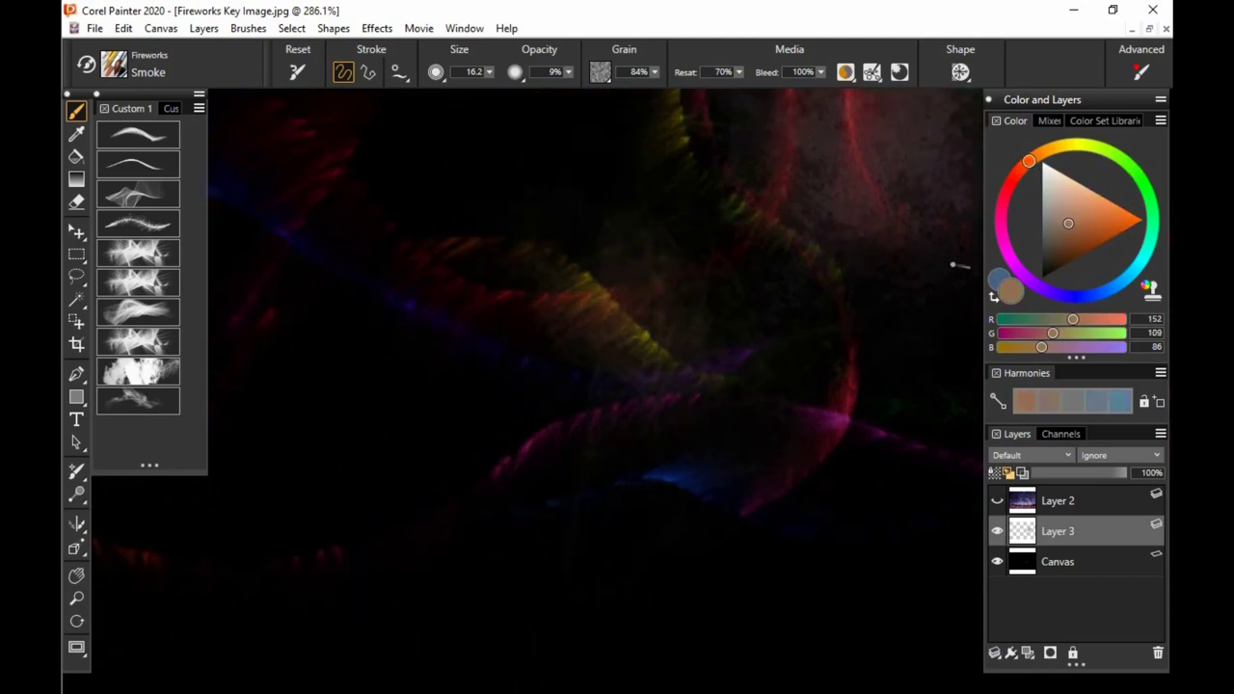
click(1109, 152)
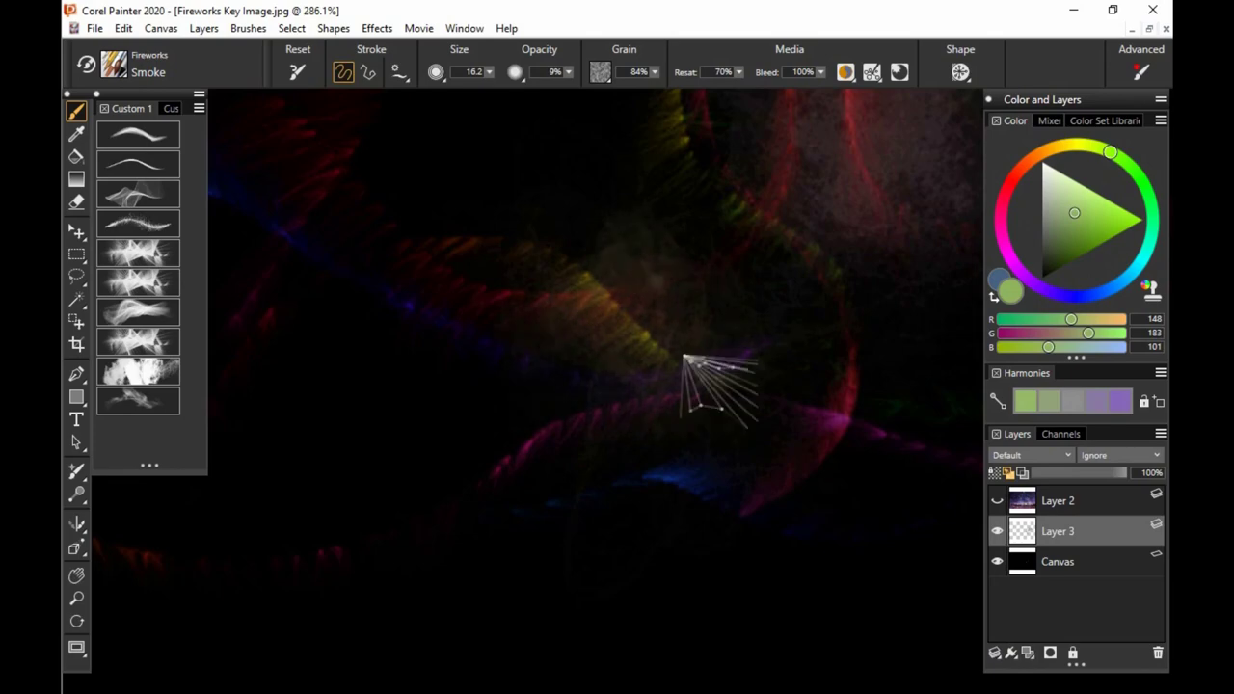
Step: Paint grey (R 92, G 92, B 92) Smoke over the magenta and blue swirls and the dark area around them
click(1037, 239)
drag(720, 460, 619, 423)
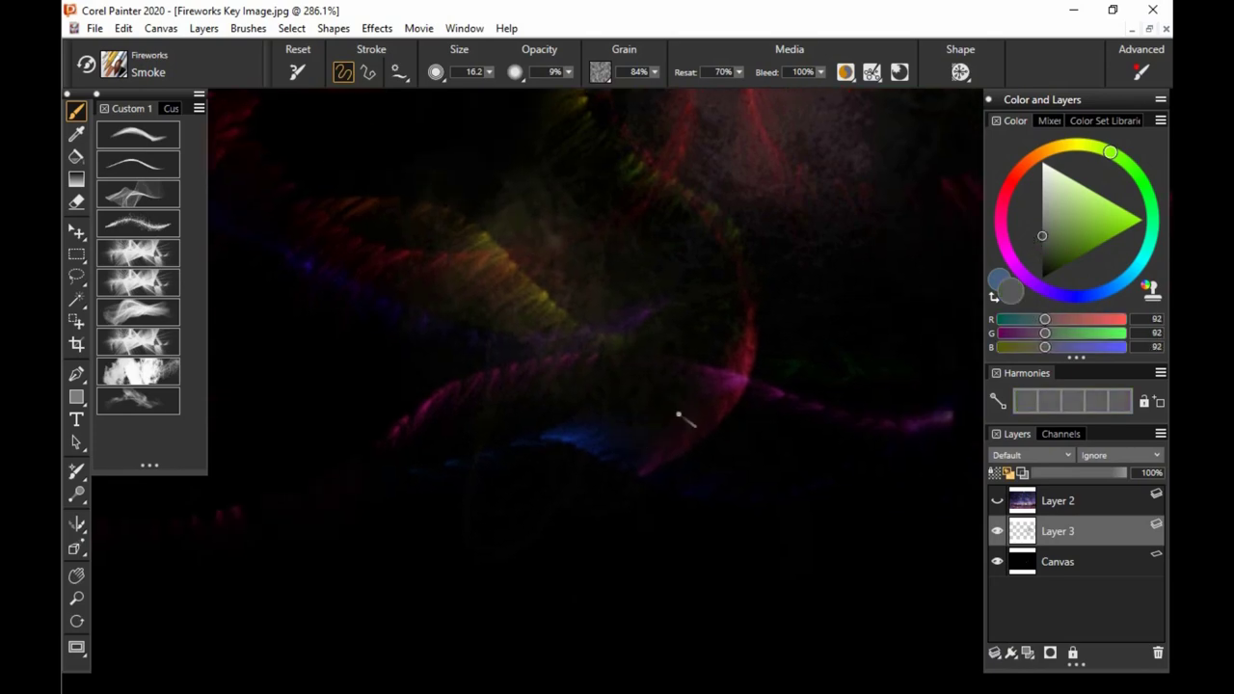
drag(777, 456, 704, 430)
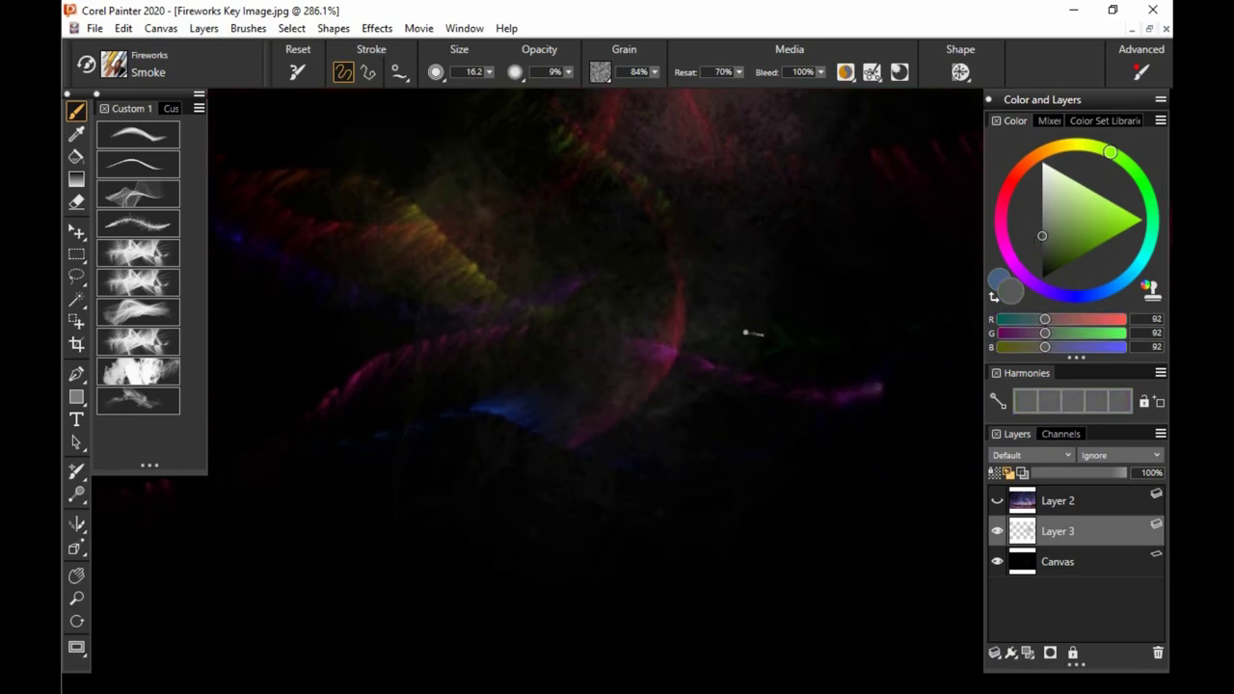
drag(825, 411, 758, 471)
drag(755, 384, 951, 503)
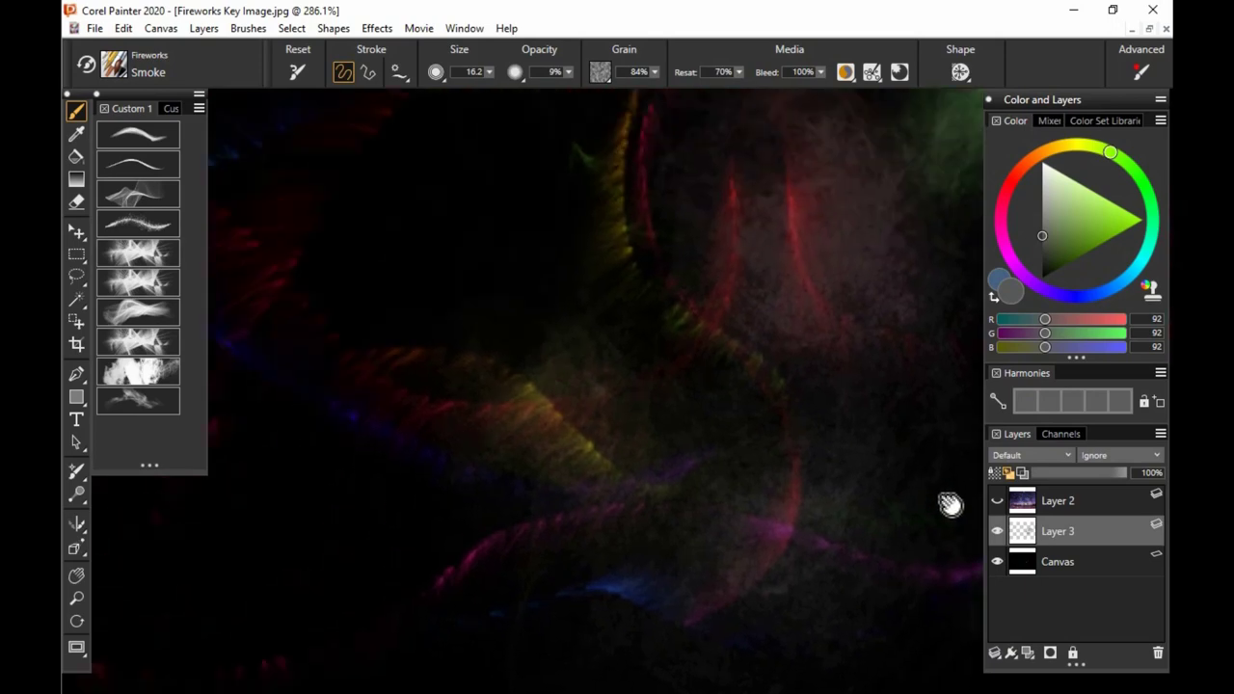
Step: Paint two grey (R 106, G 106, B 106) rising trails at size 36.9 with the Up variant across the arcs on Layer 3
mouse_move(831, 452)
mouse_down()
mouse_move(979, 540)
mouse_move(732, 420)
mouse_up()
click(145, 407)
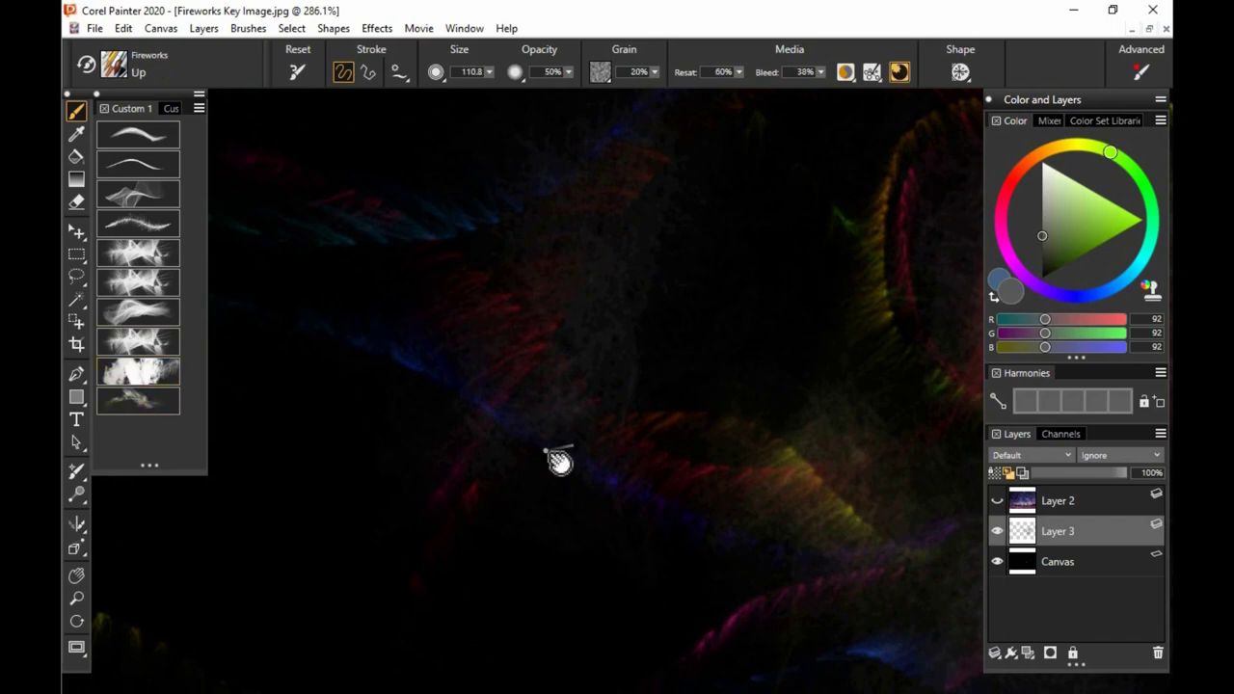
drag(597, 458, 579, 439)
drag(665, 414, 610, 431)
scroll(691, 421, down, 2)
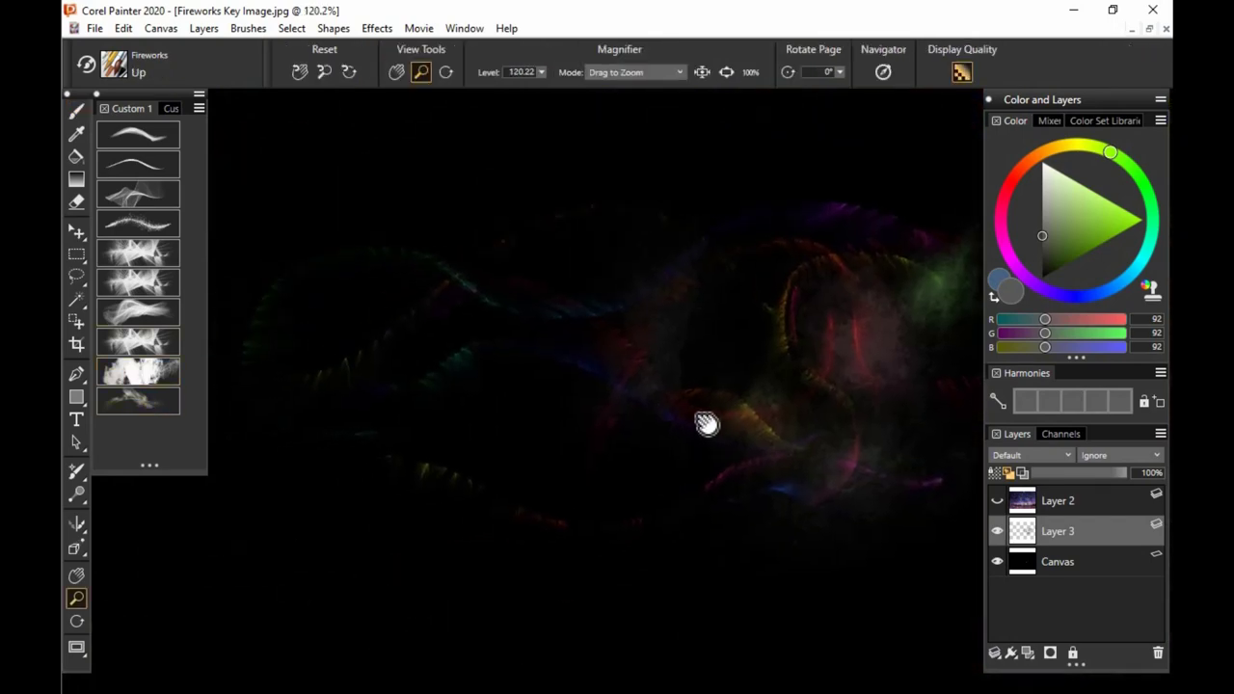
click(1042, 228)
key(b)
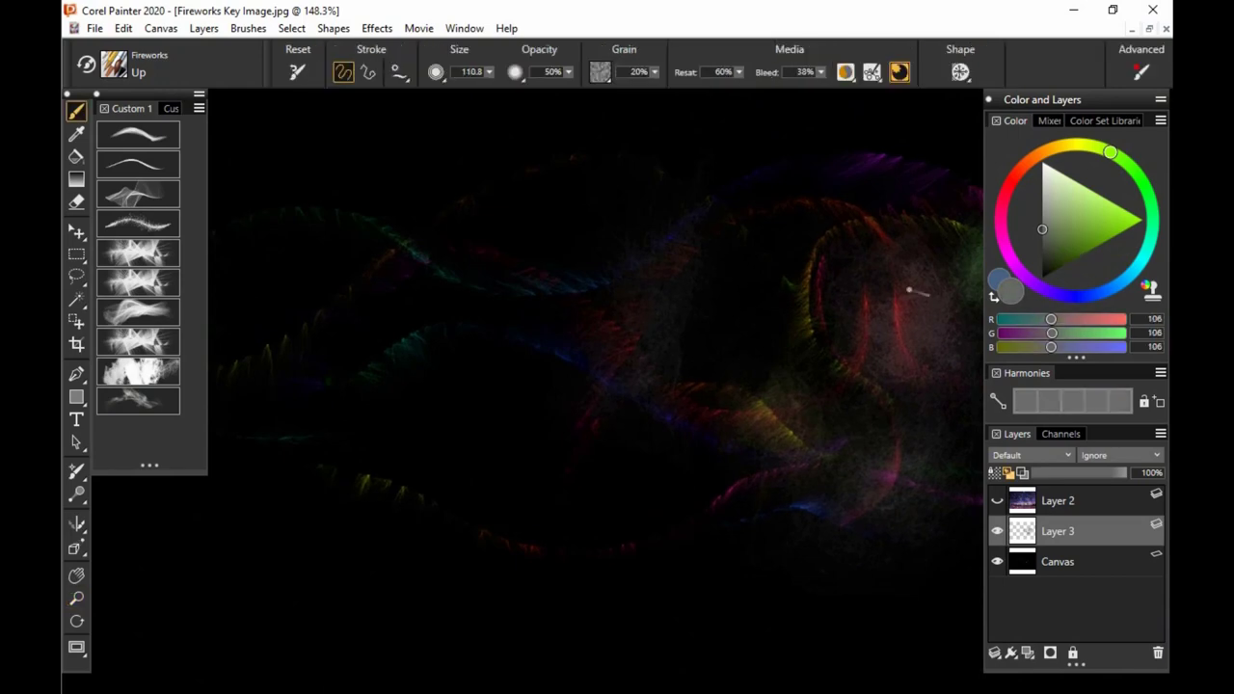
drag(526, 466, 470, 147)
key(ctrl+z)
mouse_move(526, 499)
mouse_down()
mouse_move(530, 419)
mouse_move(431, 96)
mouse_up()
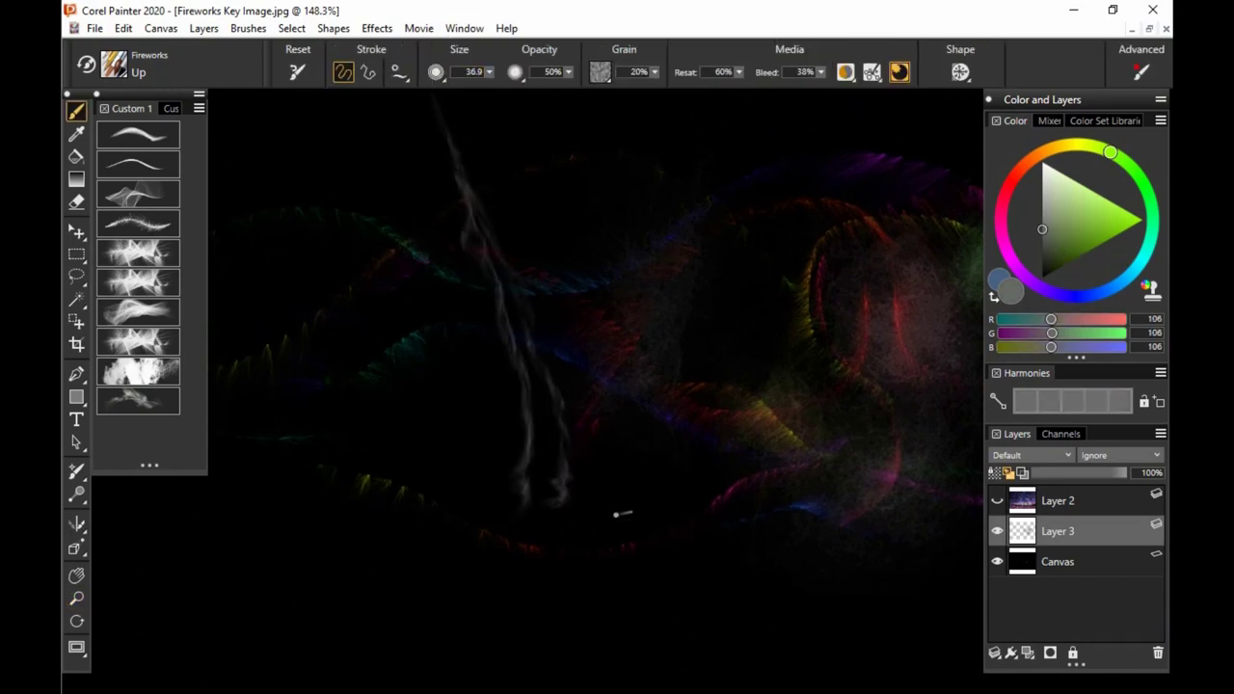
Step: Add two more slanted grey Up trails on Layer 3, just to the right of the first pair
drag(631, 538, 471, 117)
key(ctrl+z)
drag(648, 497, 454, 88)
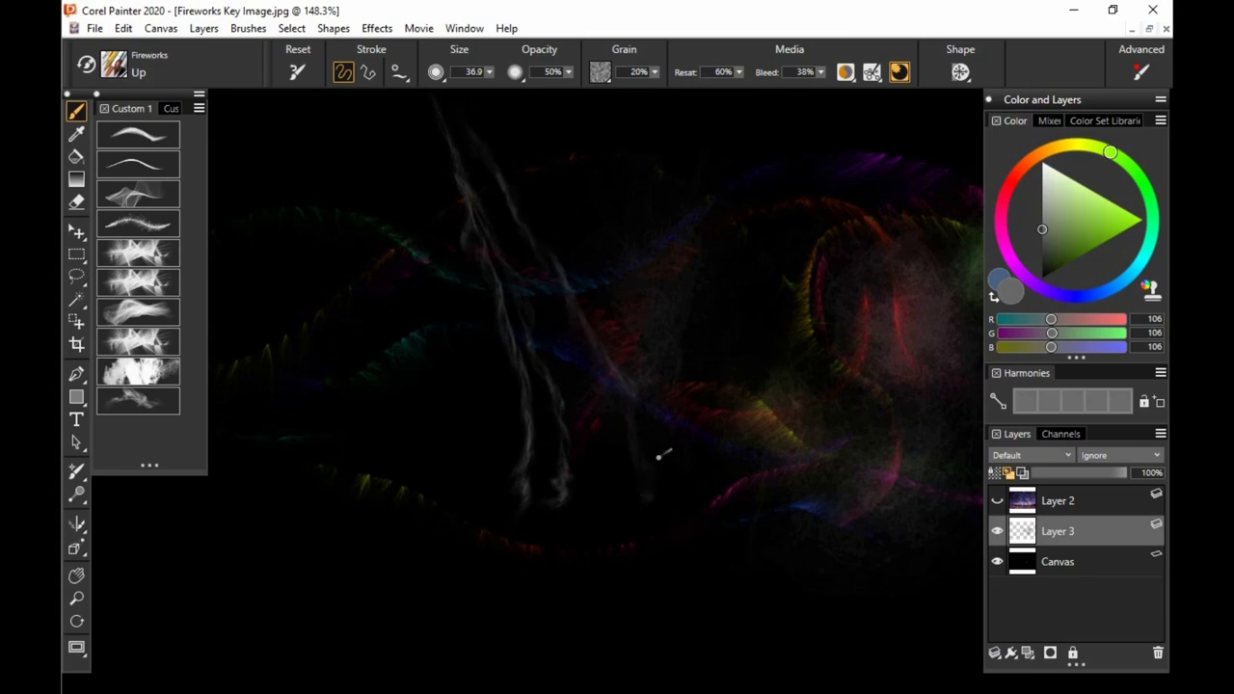
drag(658, 457, 536, 68)
drag(540, 269, 548, 315)
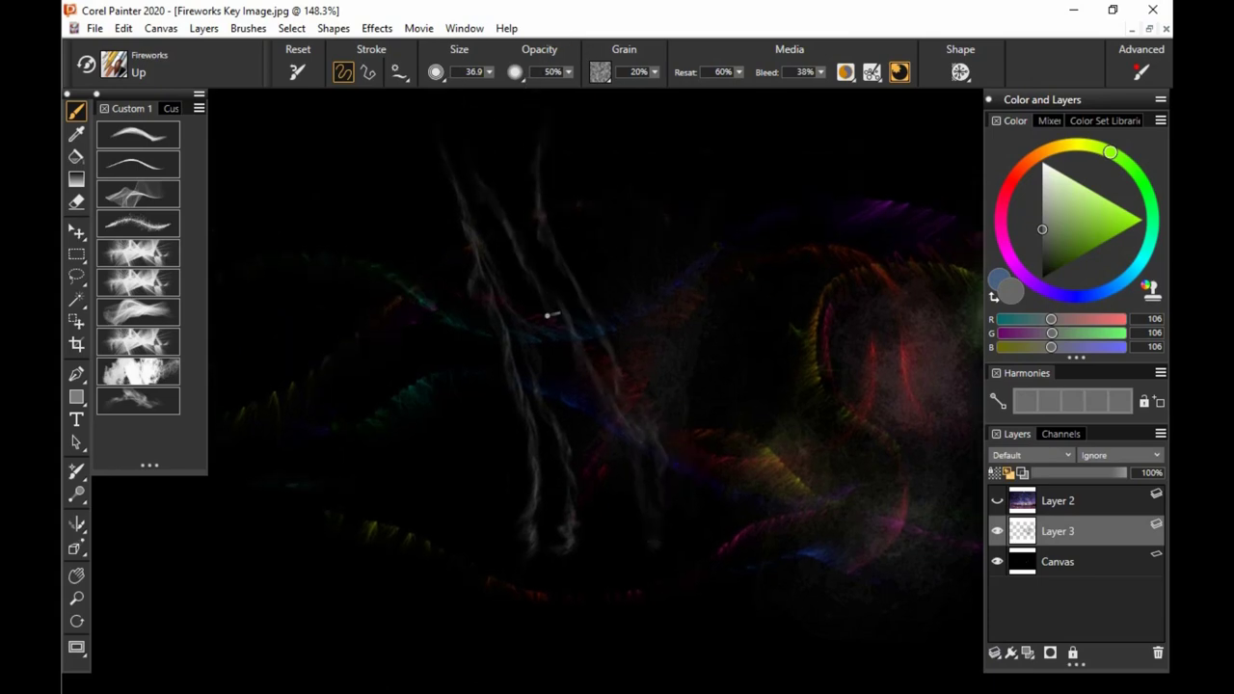
click(143, 156)
drag(457, 228, 454, 102)
key(ctrl+z)
Step: Place a green (R 137, G 179, B 81) Falling burst at size 119.3 over the upper end of the leftmost trail
click(138, 194)
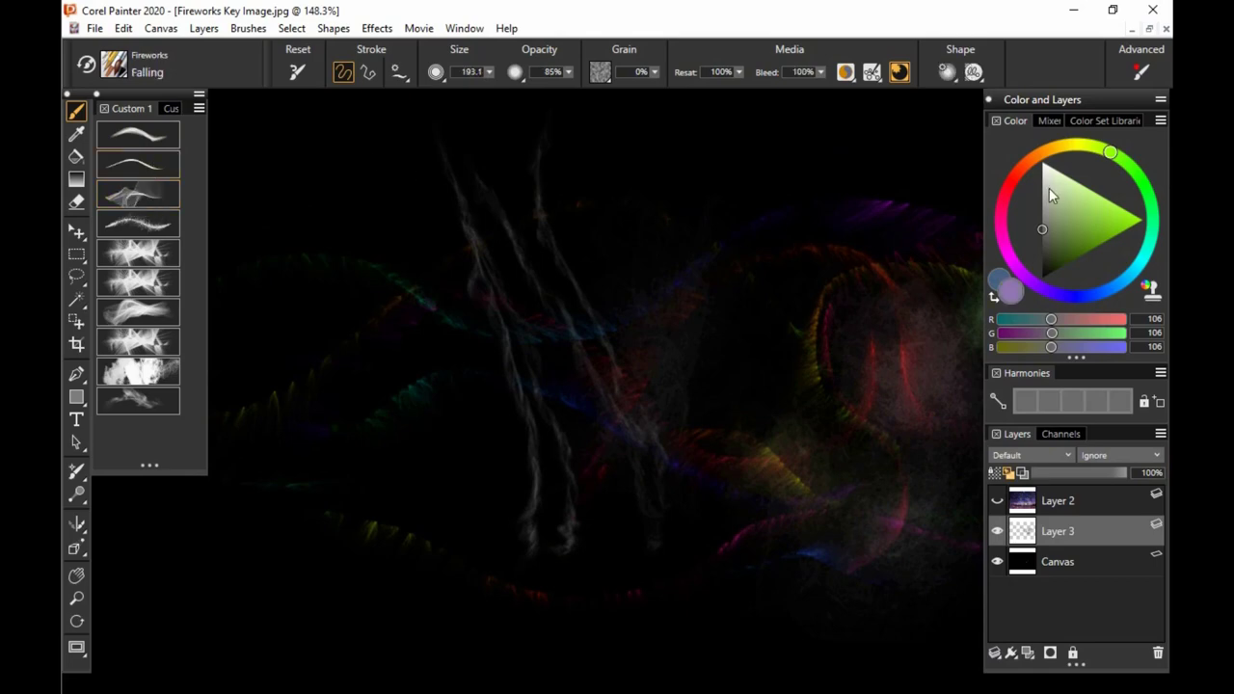
click(1082, 228)
drag(1082, 228, 1080, 218)
drag(433, 232, 516, 229)
click(467, 226)
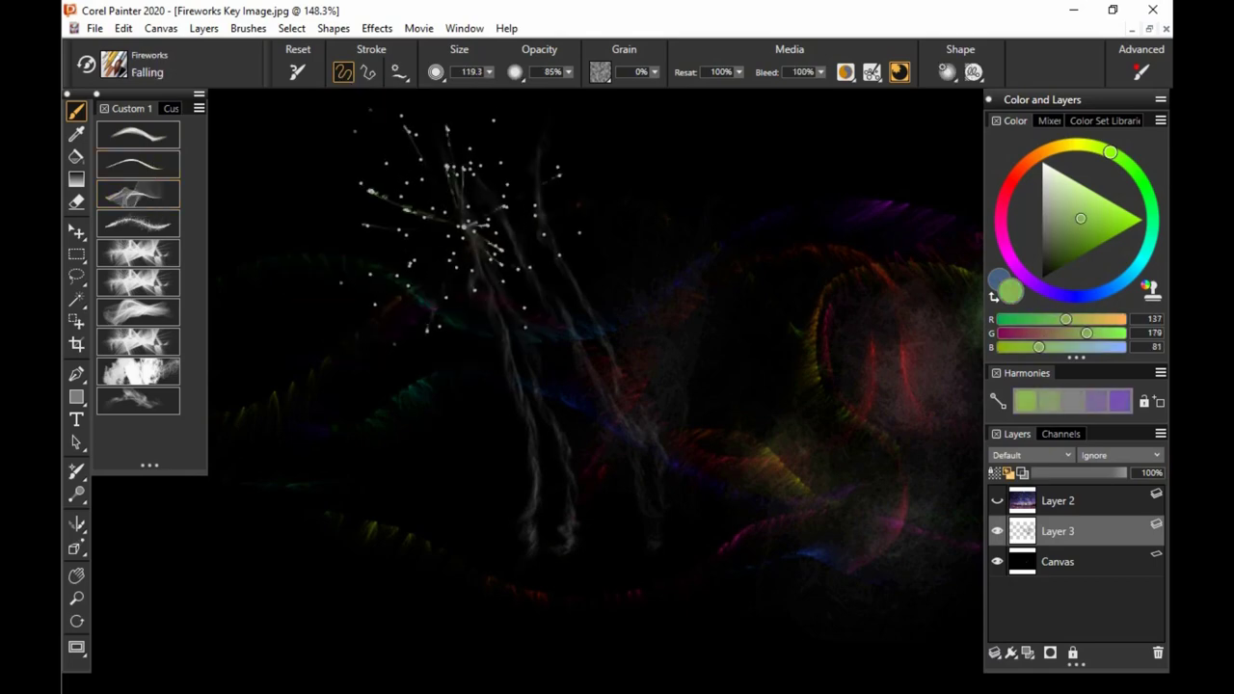
drag(586, 291, 574, 318)
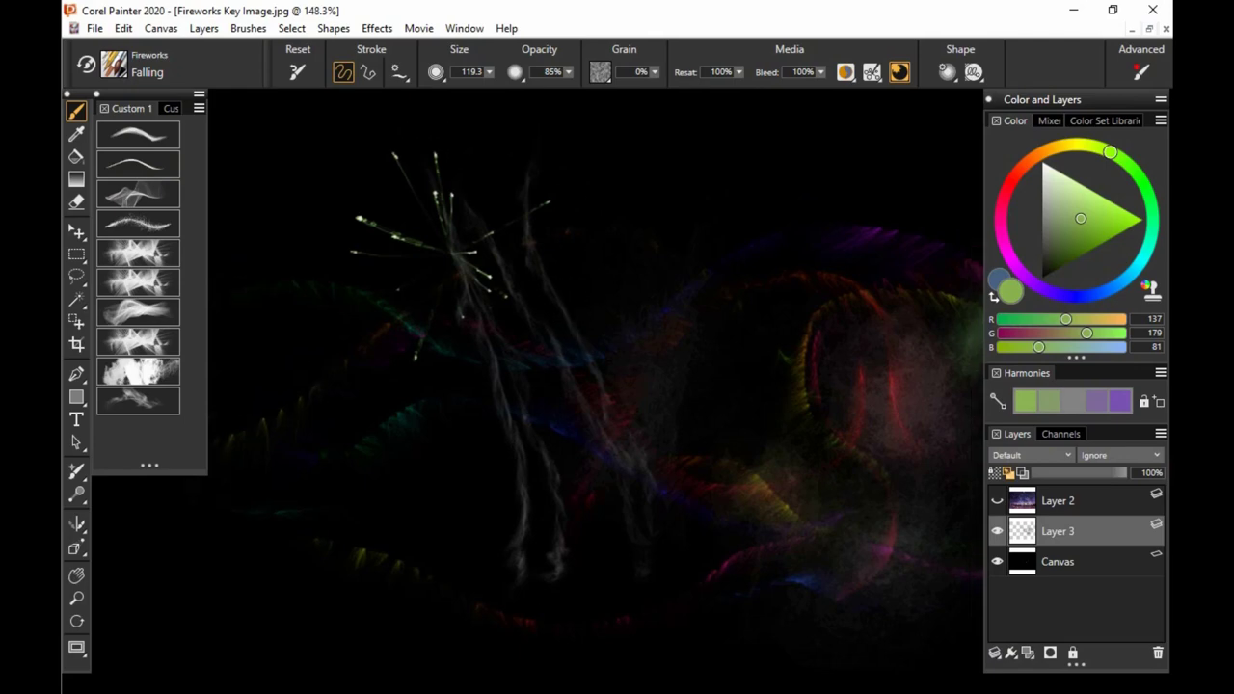